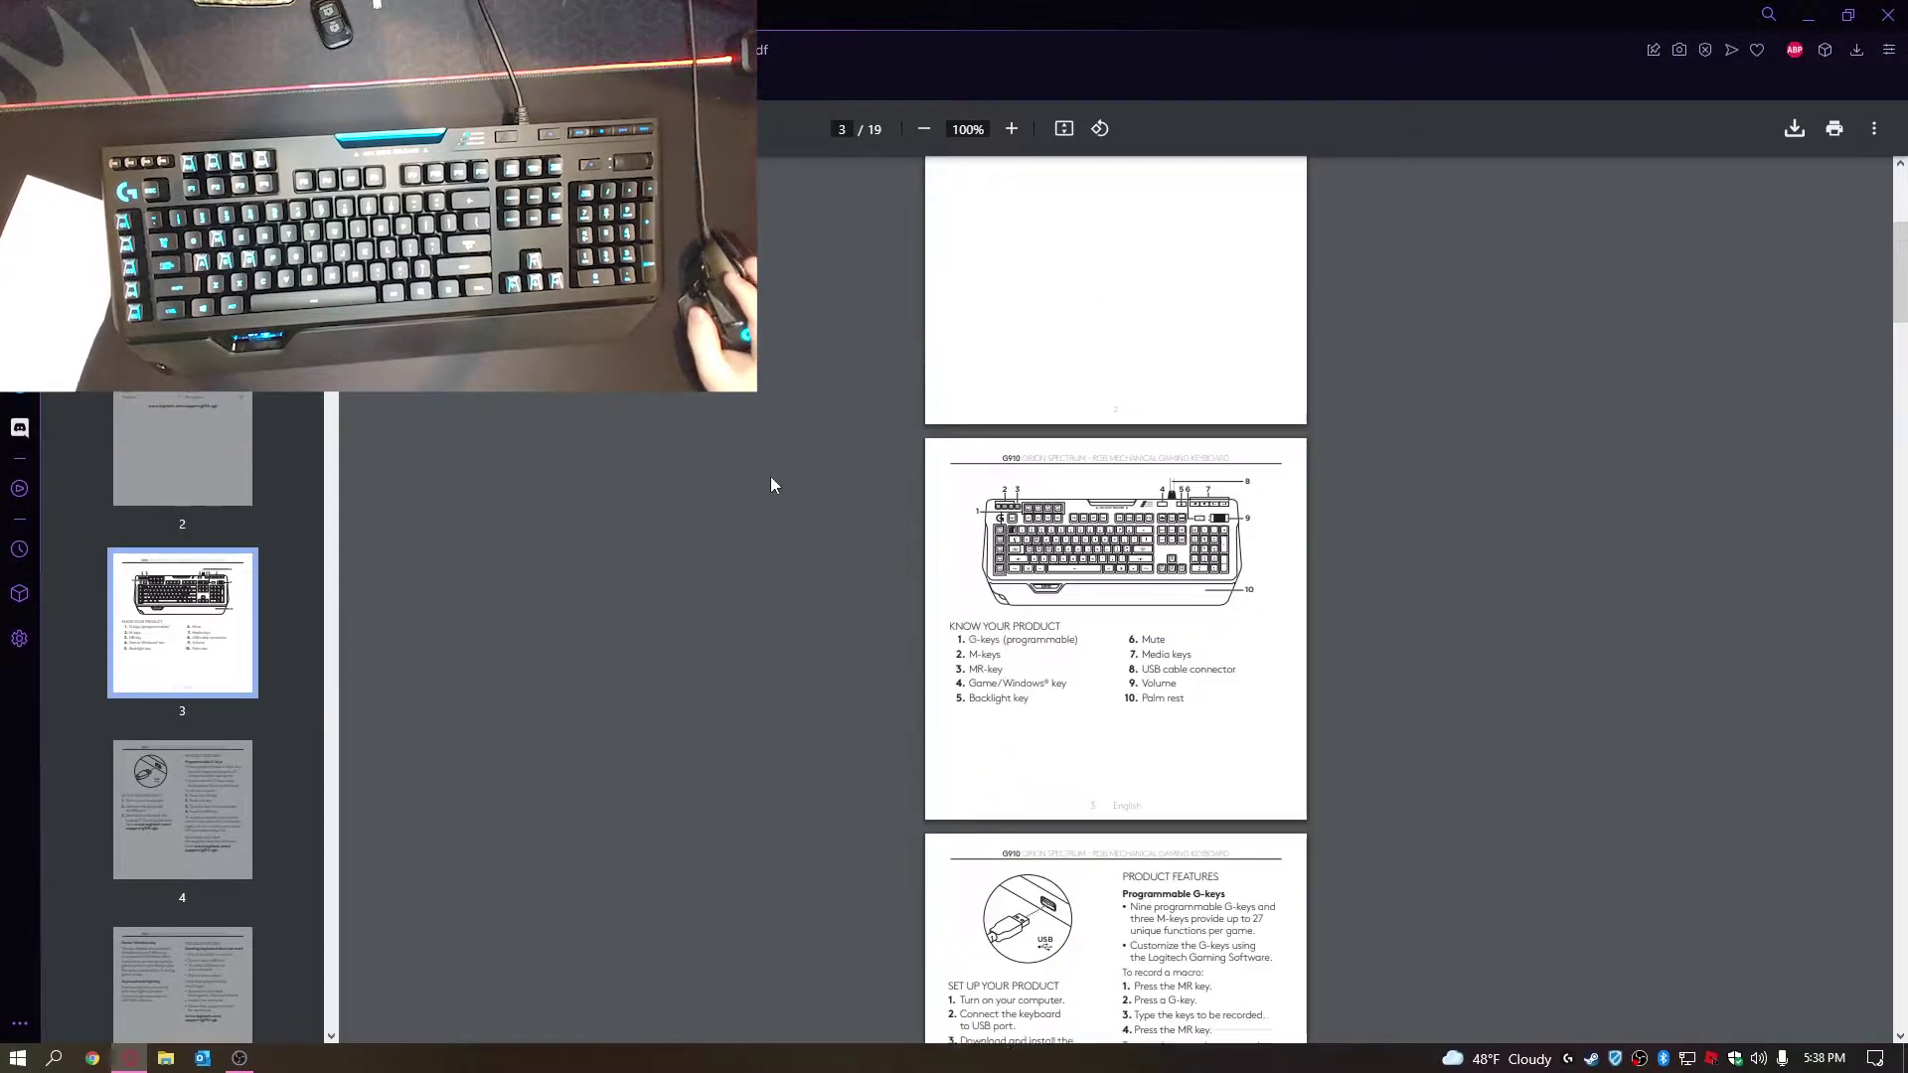
{"action": "scroll", "coordinate": [772, 484], "scroll_direction": "up", "scroll_amount": 3}
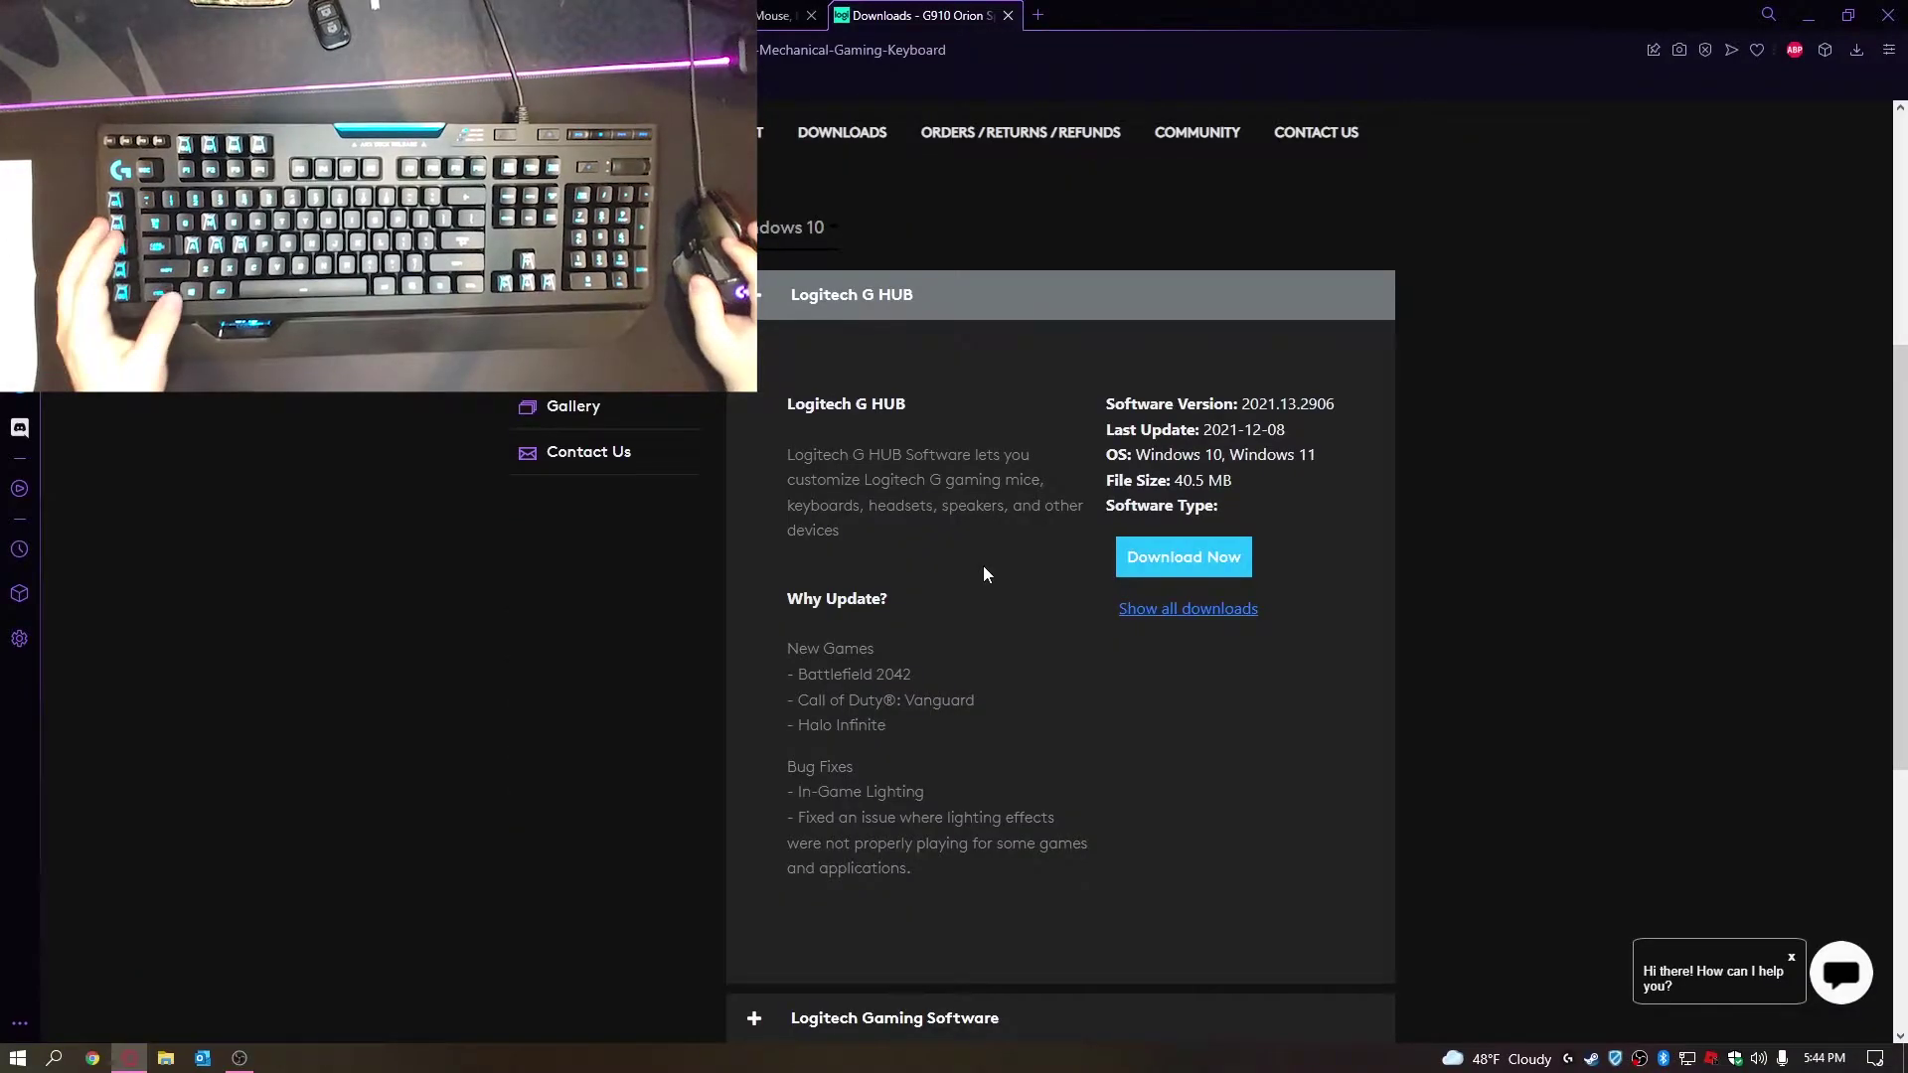
Launch Logitech G HUB and open the G910's lighting animations, dismissing the sync and tutorial prompts.
{"action": "key", "text": "super"}
{"action": "type", "text": "logit"}
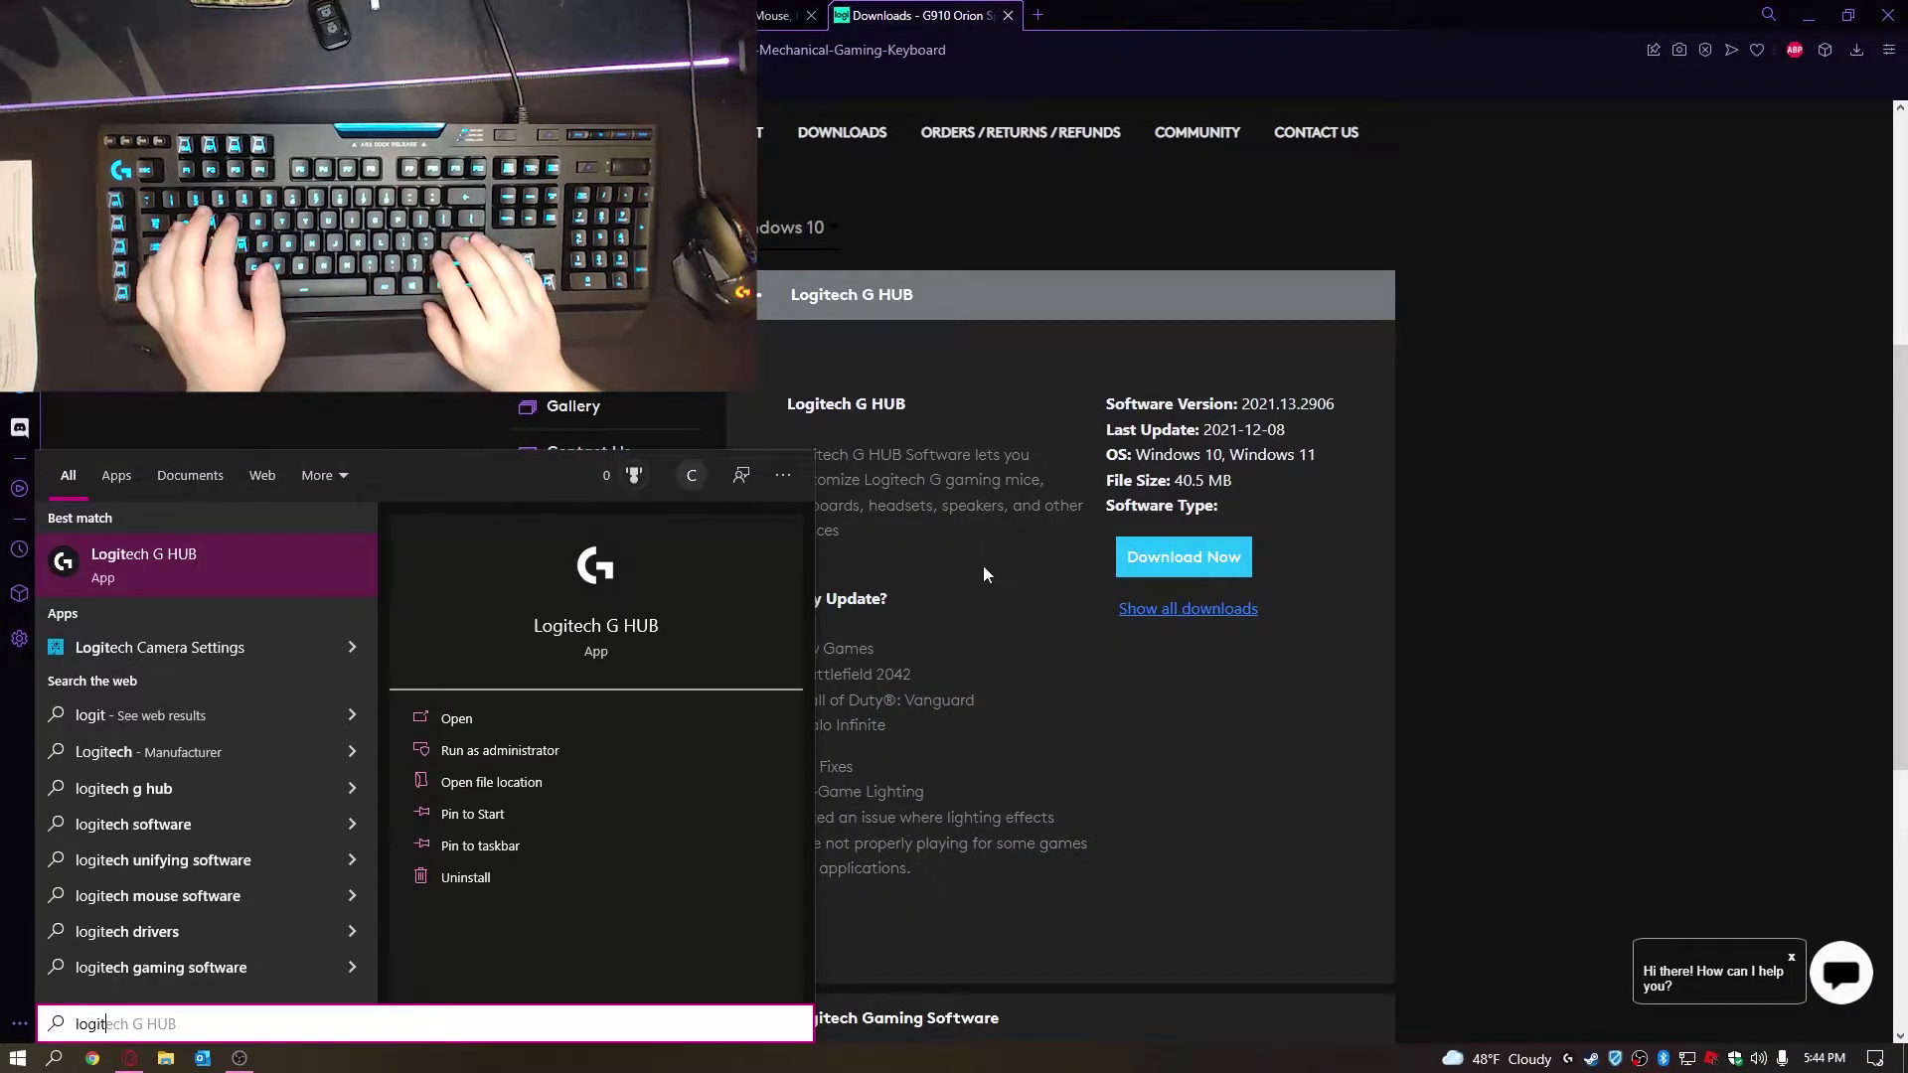
{"action": "key", "text": "Return"}
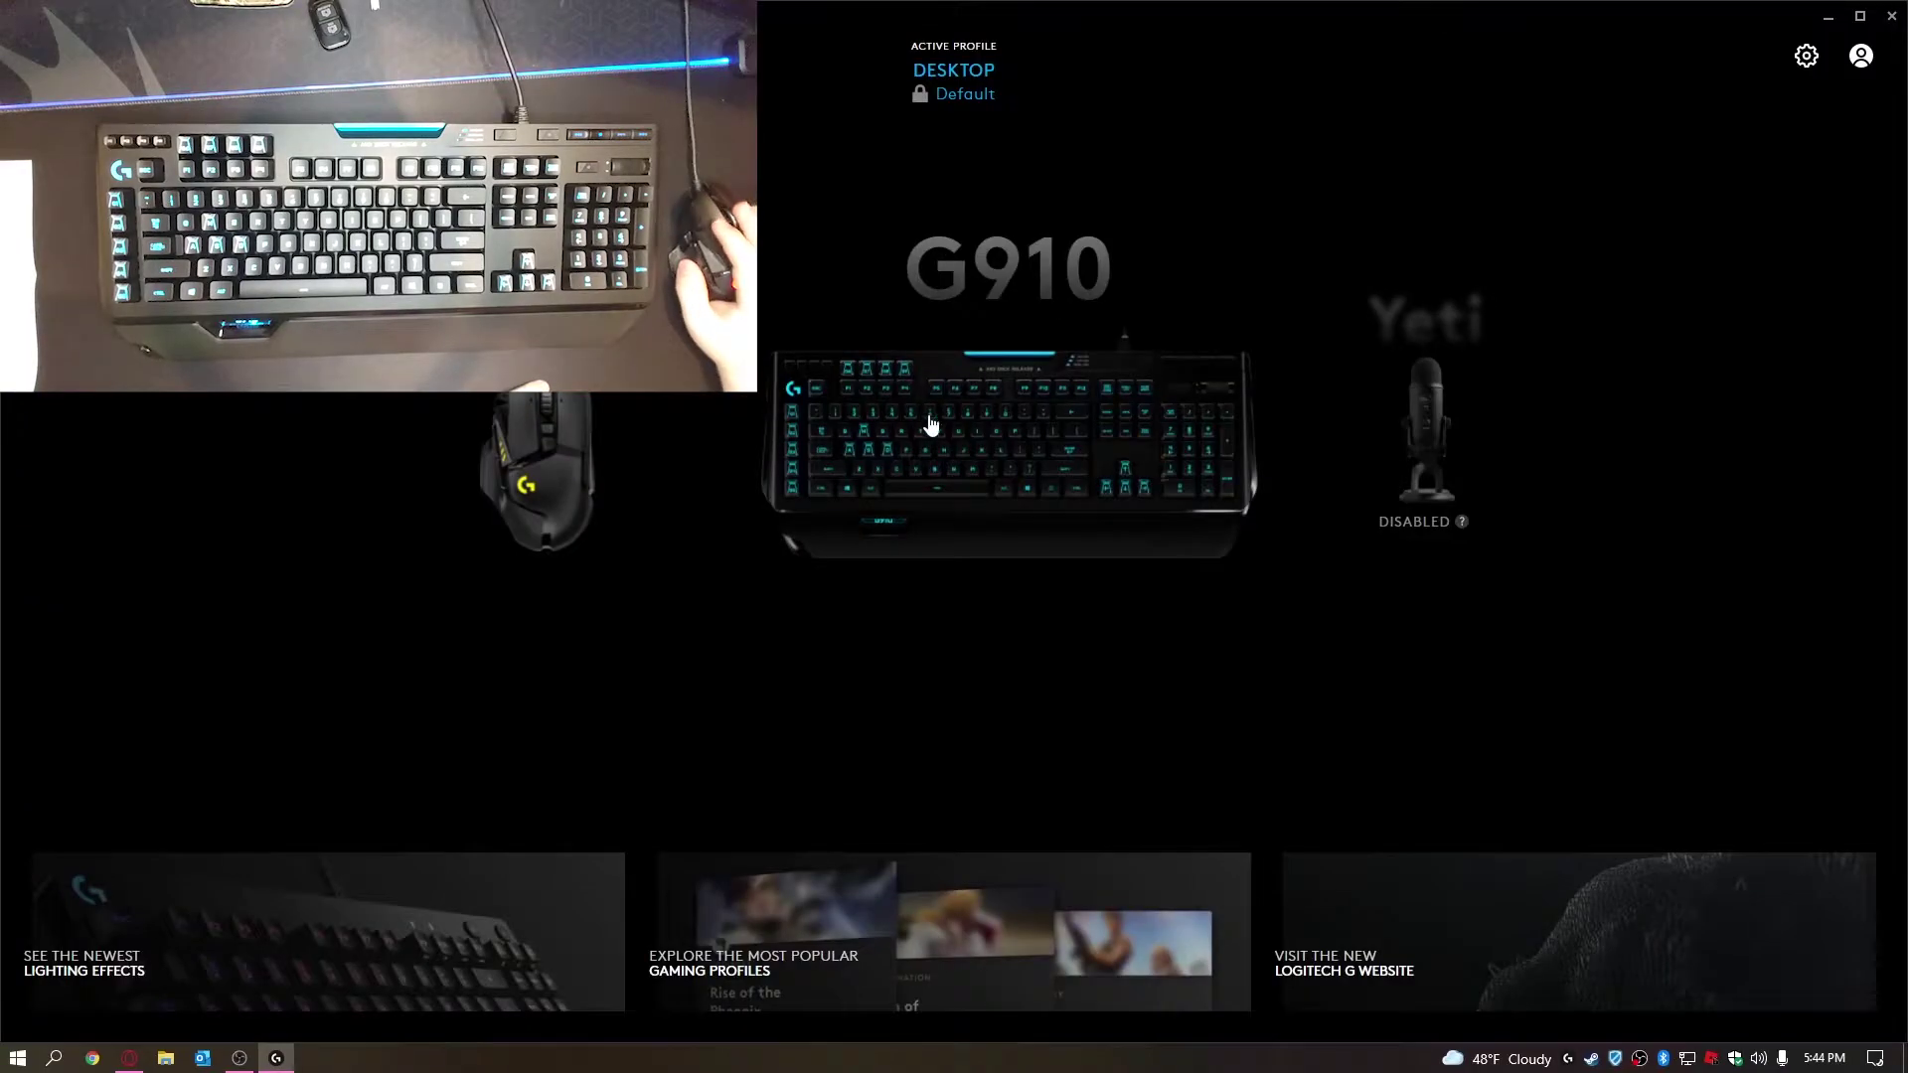
{"action": "left_click", "coordinate": [885, 424]}
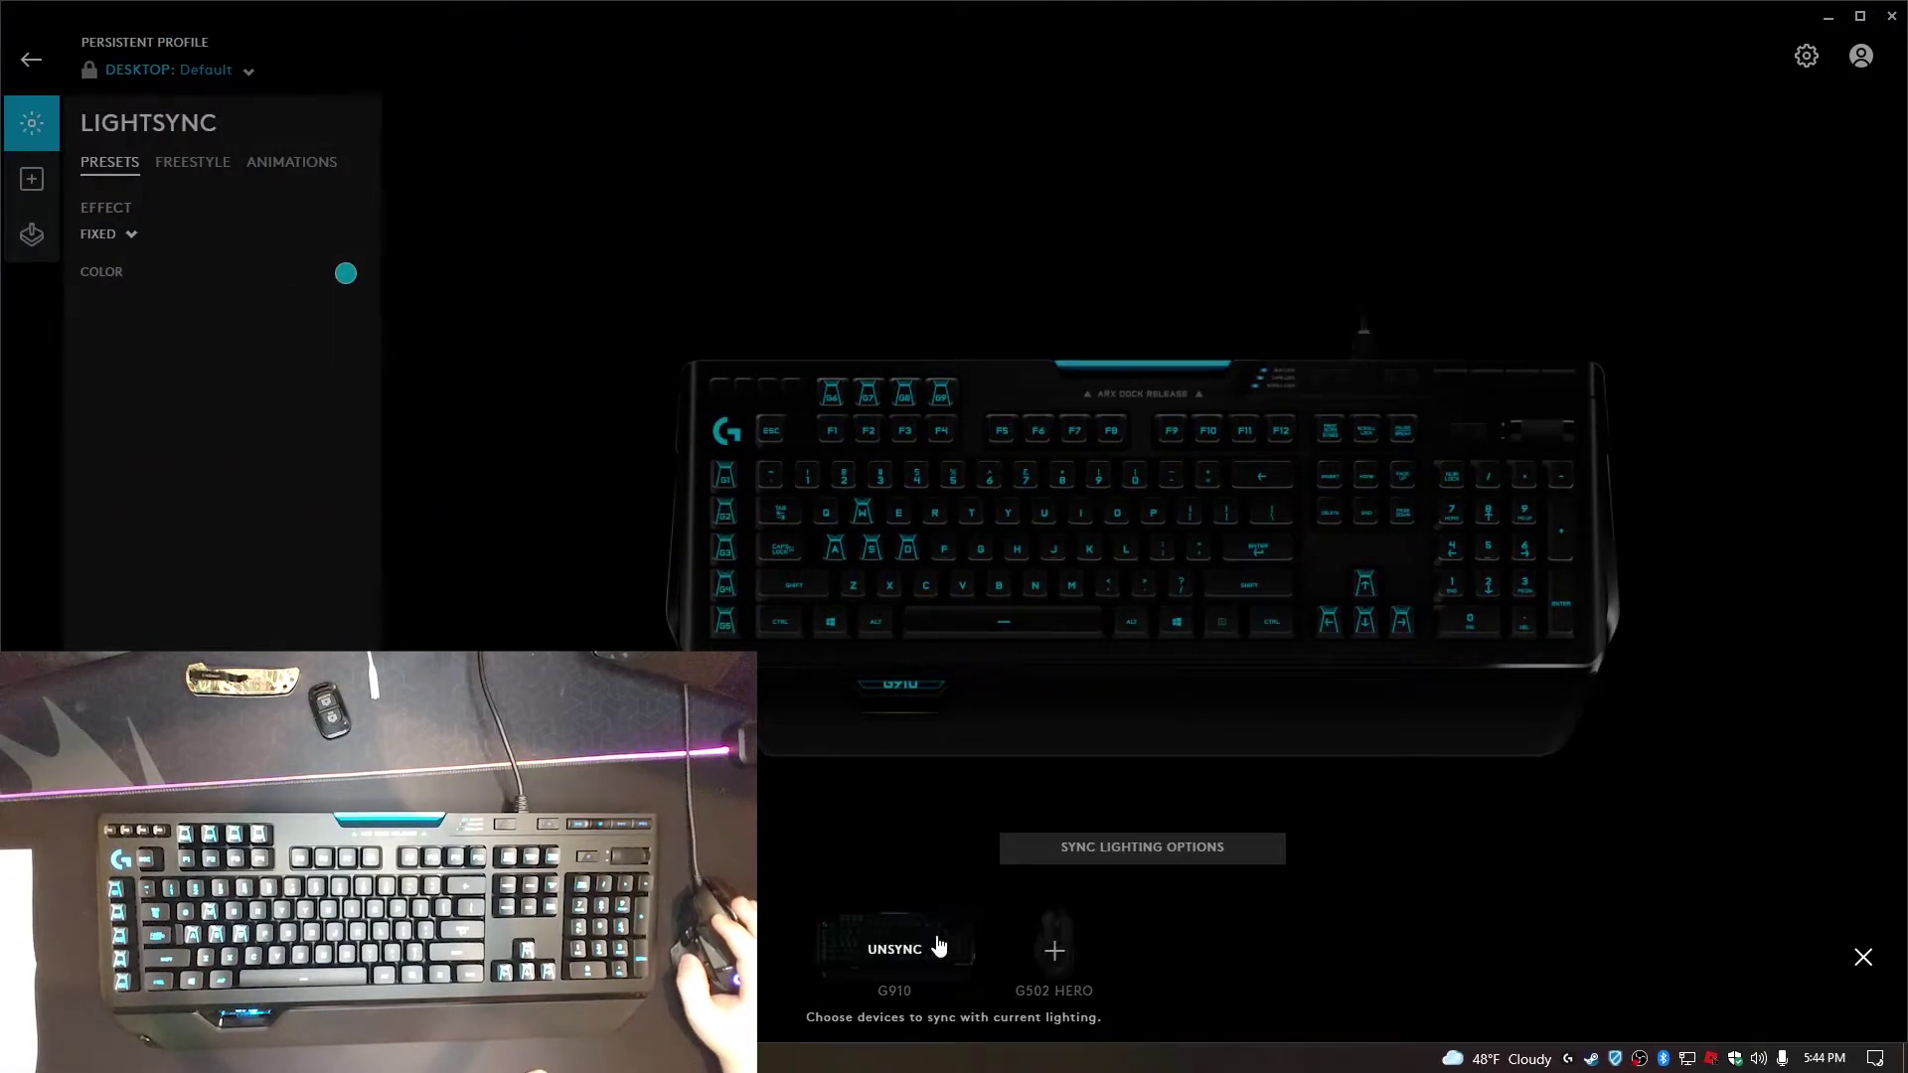
{"action": "mouse_move", "coordinate": [984, 568]}
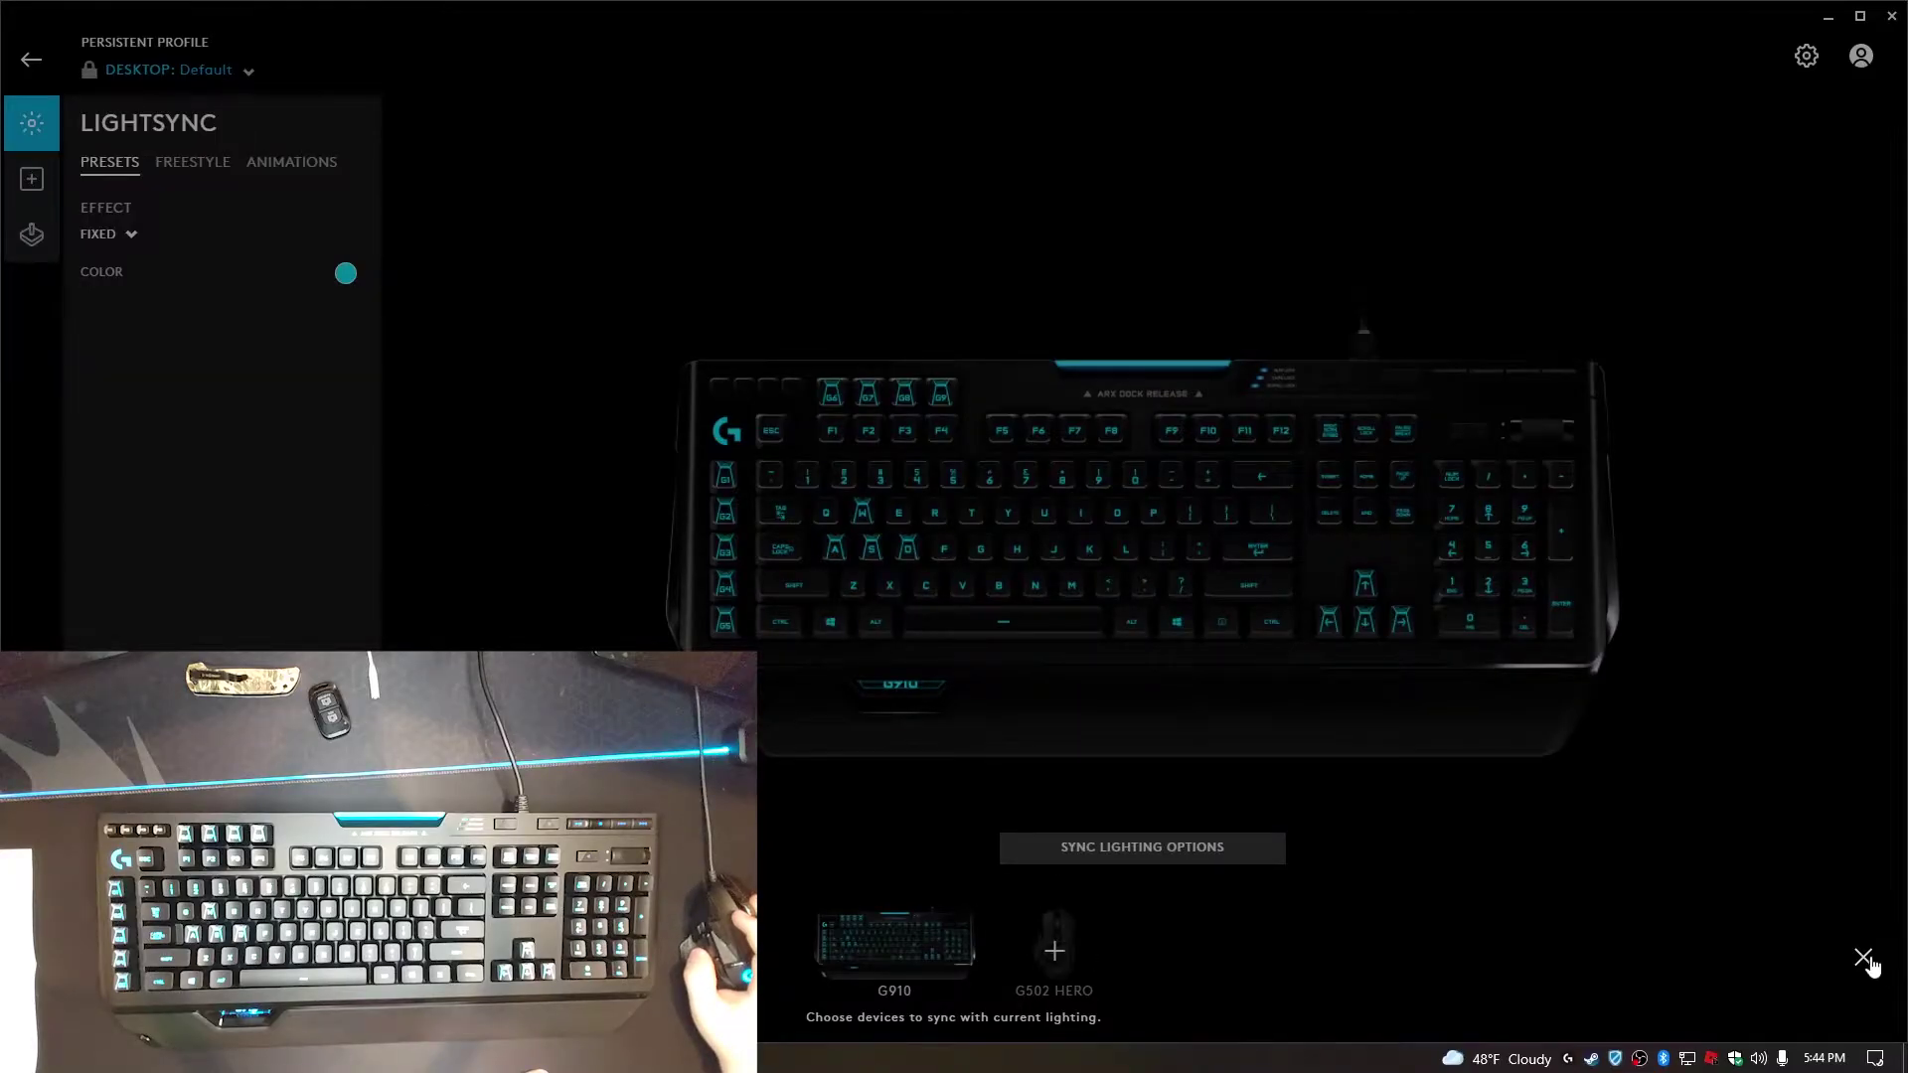
{"action": "left_click", "coordinate": [1863, 956]}
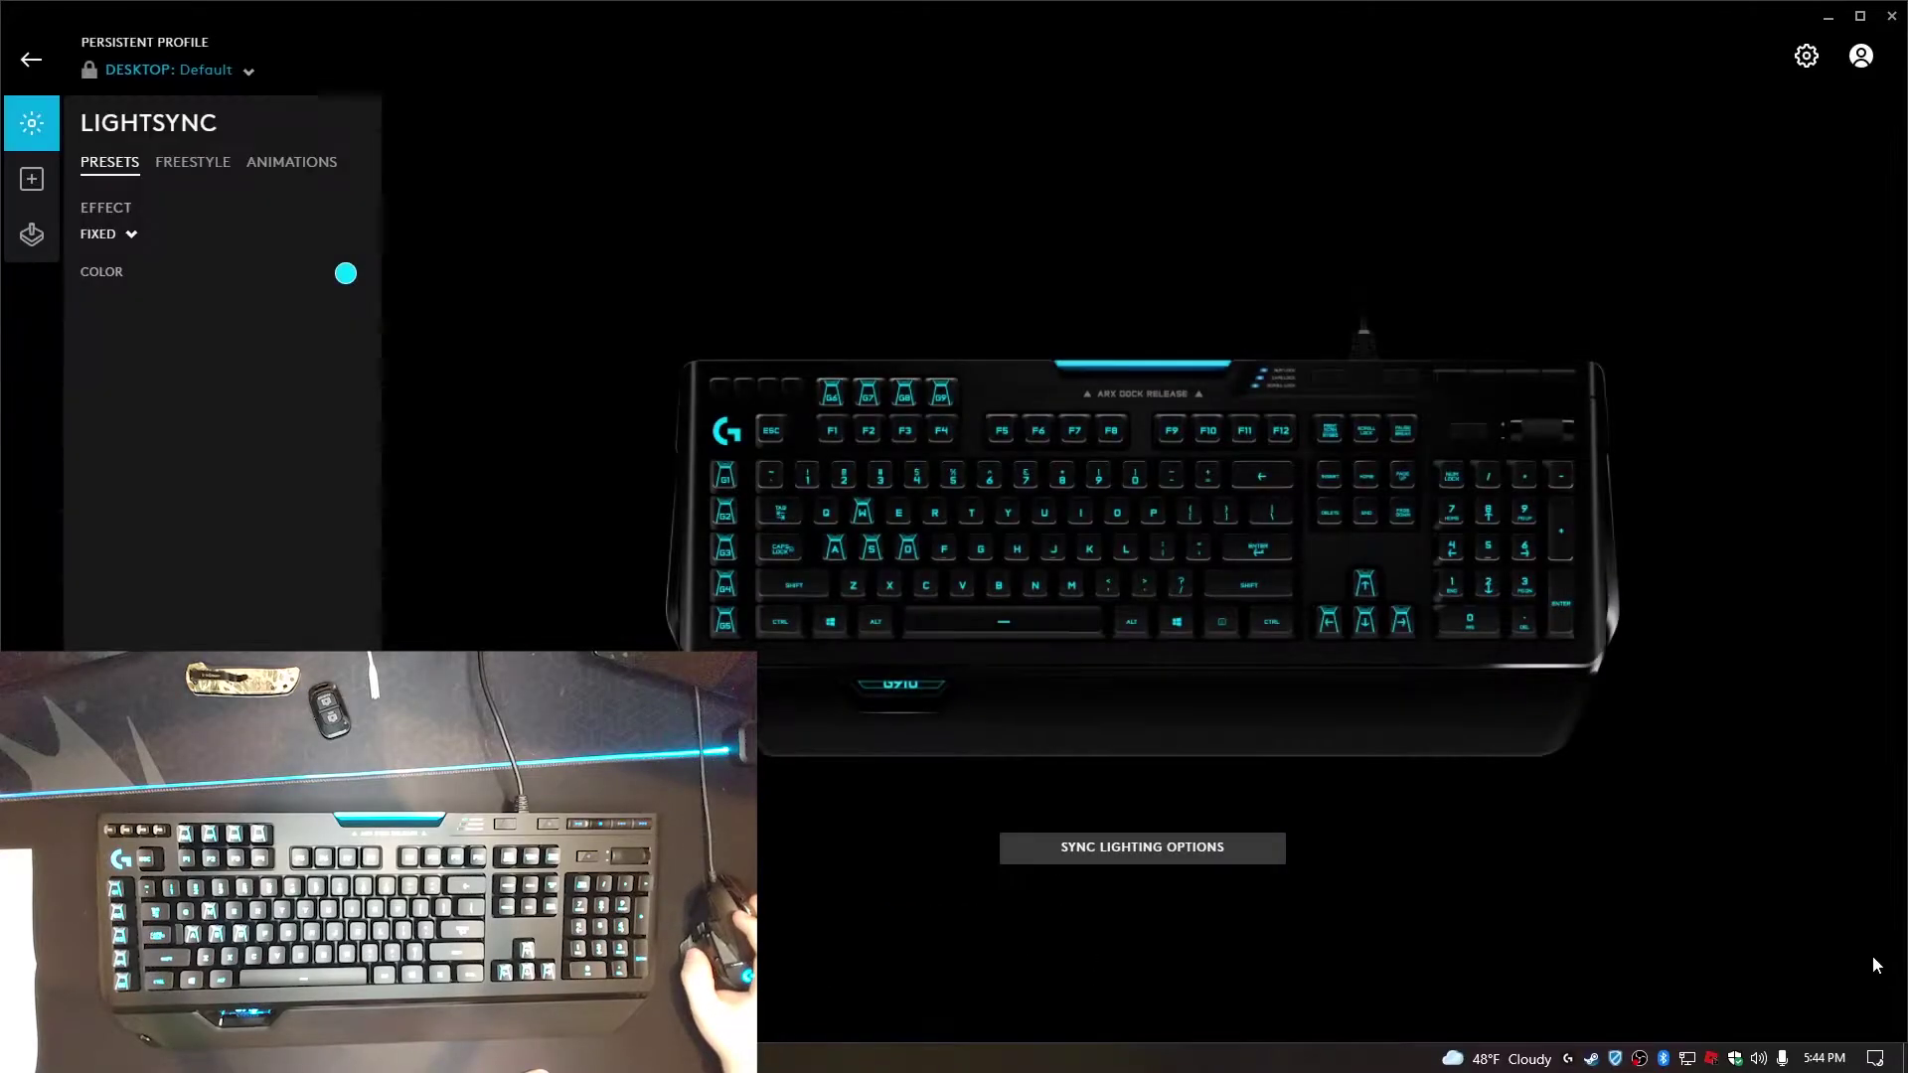
{"action": "left_click", "coordinate": [291, 161]}
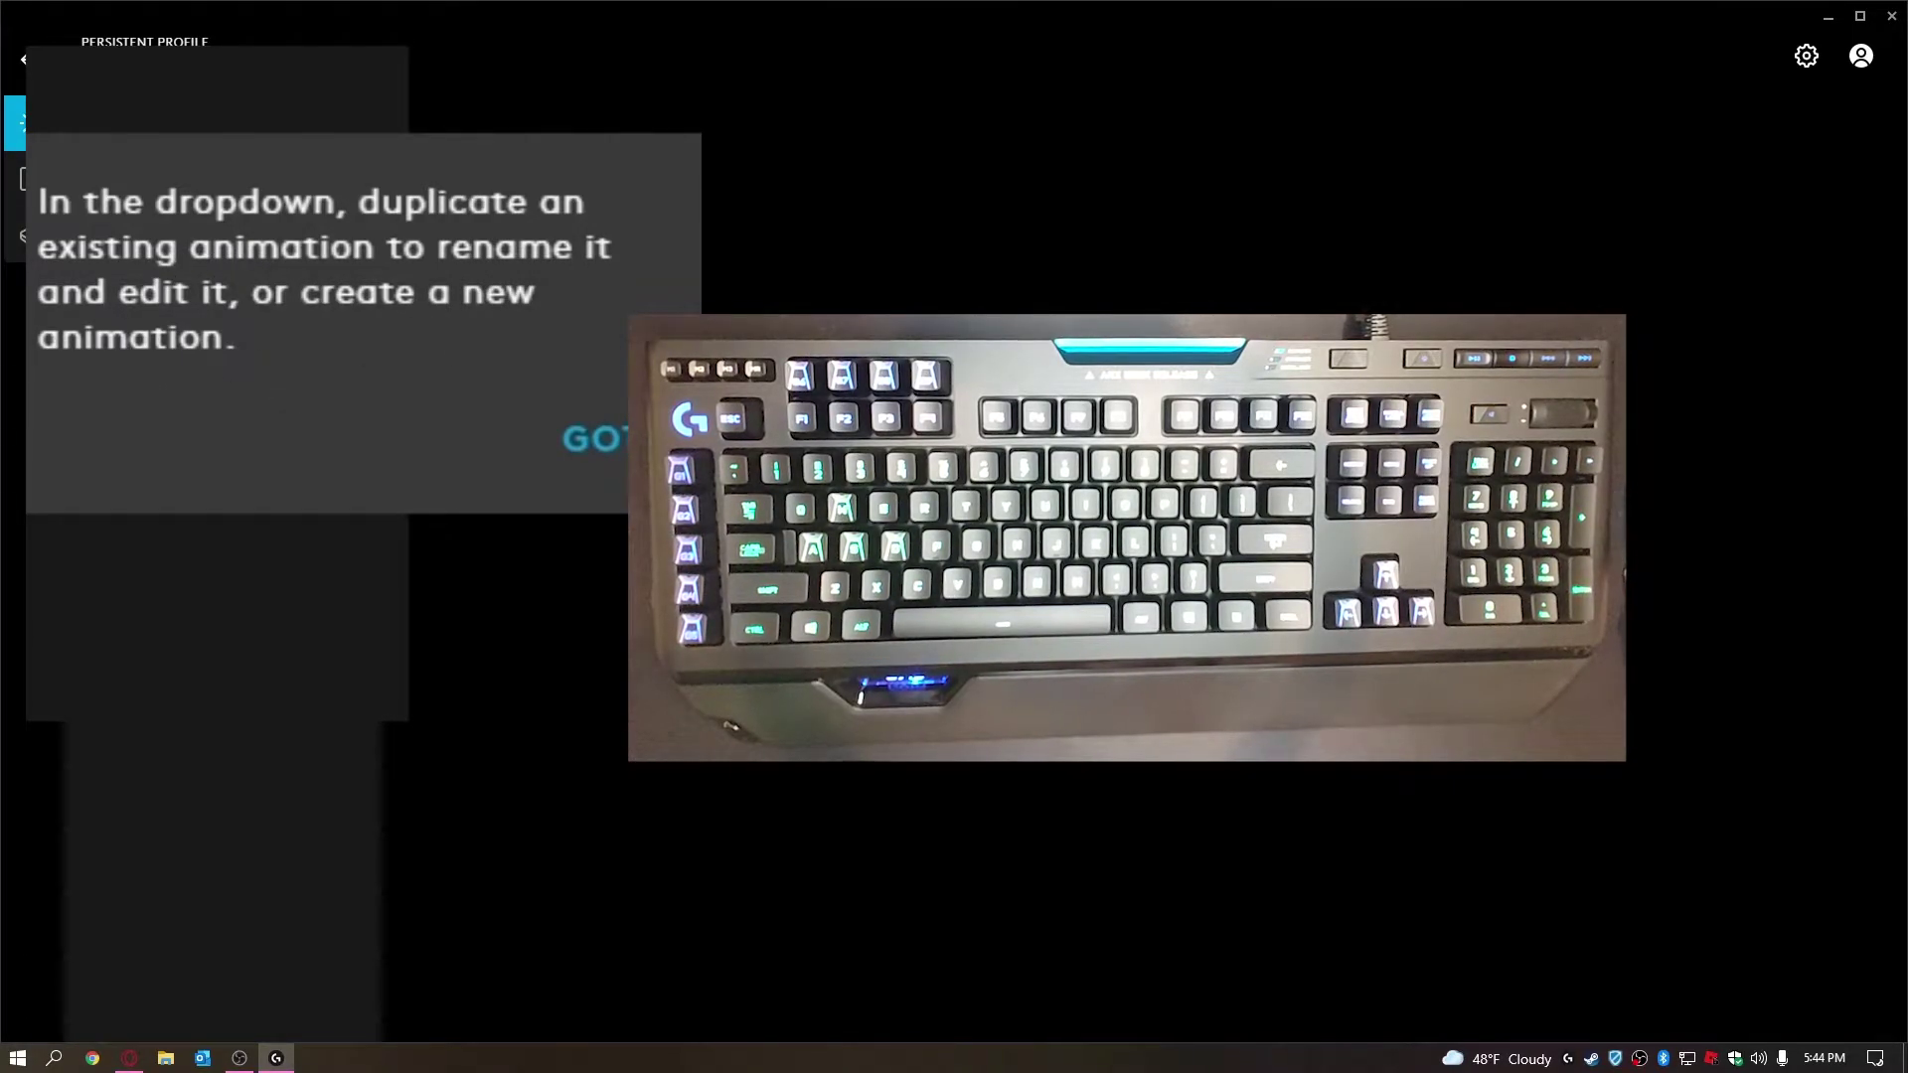
{"action": "left_click", "coordinate": [597, 439]}
Switch the G910 animation from Lightning to Ocean Wave, ending on Verticool with bounce.
{"action": "left_click", "coordinate": [151, 241]}
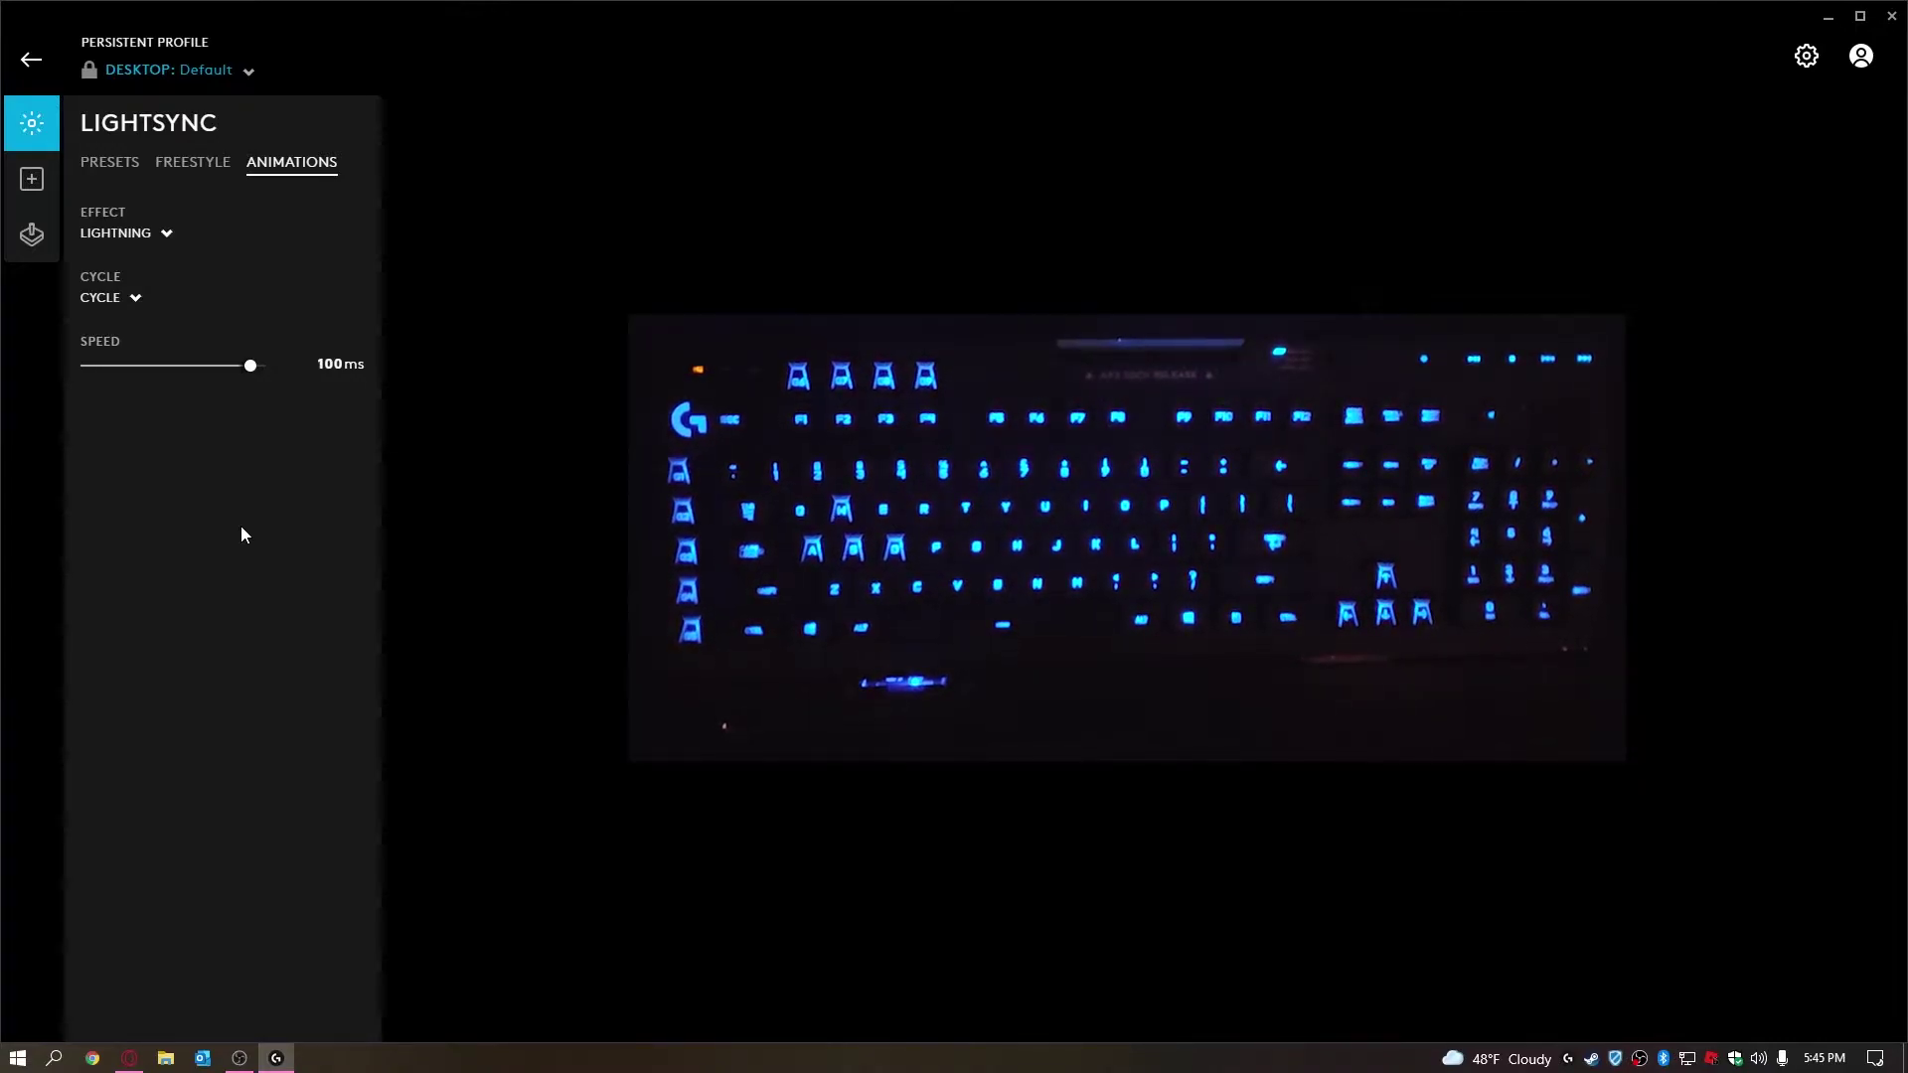
{"action": "left_click", "coordinate": [181, 287]}
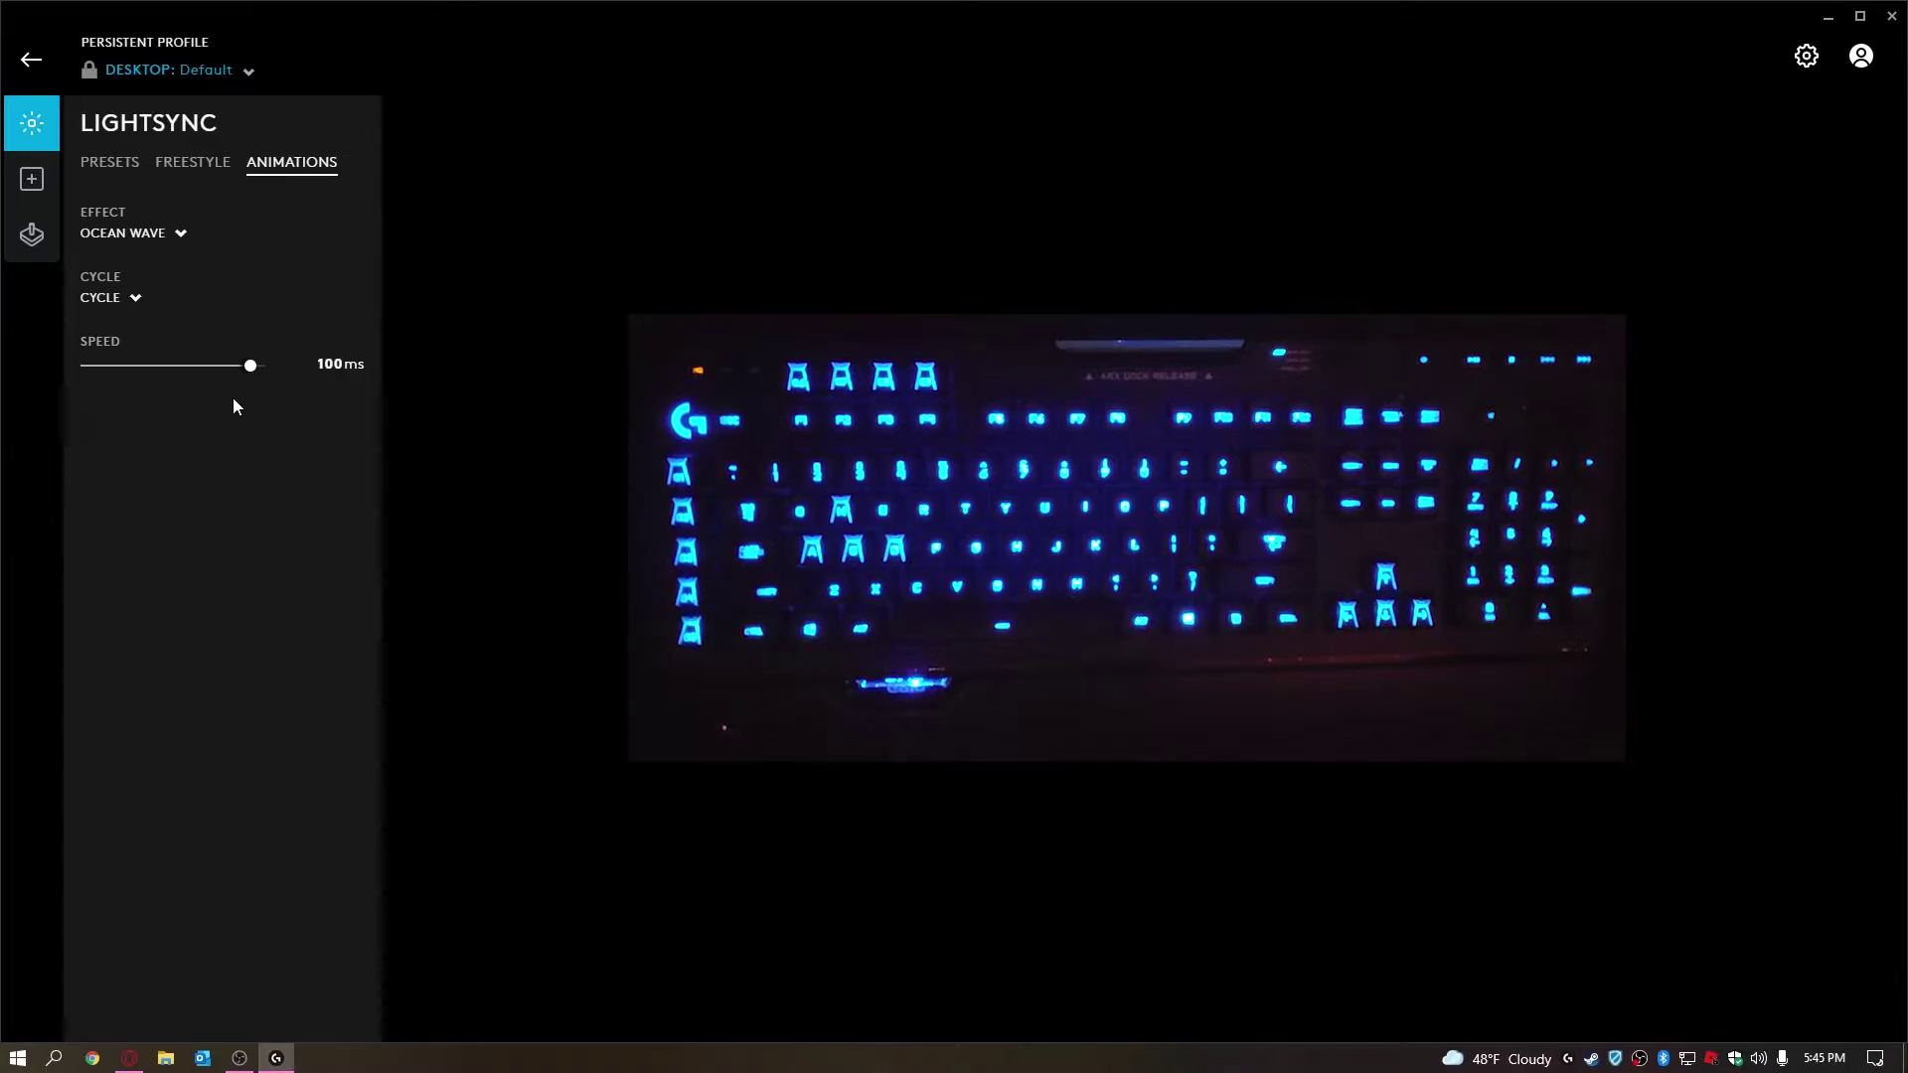
{"action": "left_click", "coordinate": [179, 232]}
{"action": "left_click", "coordinate": [165, 311]}
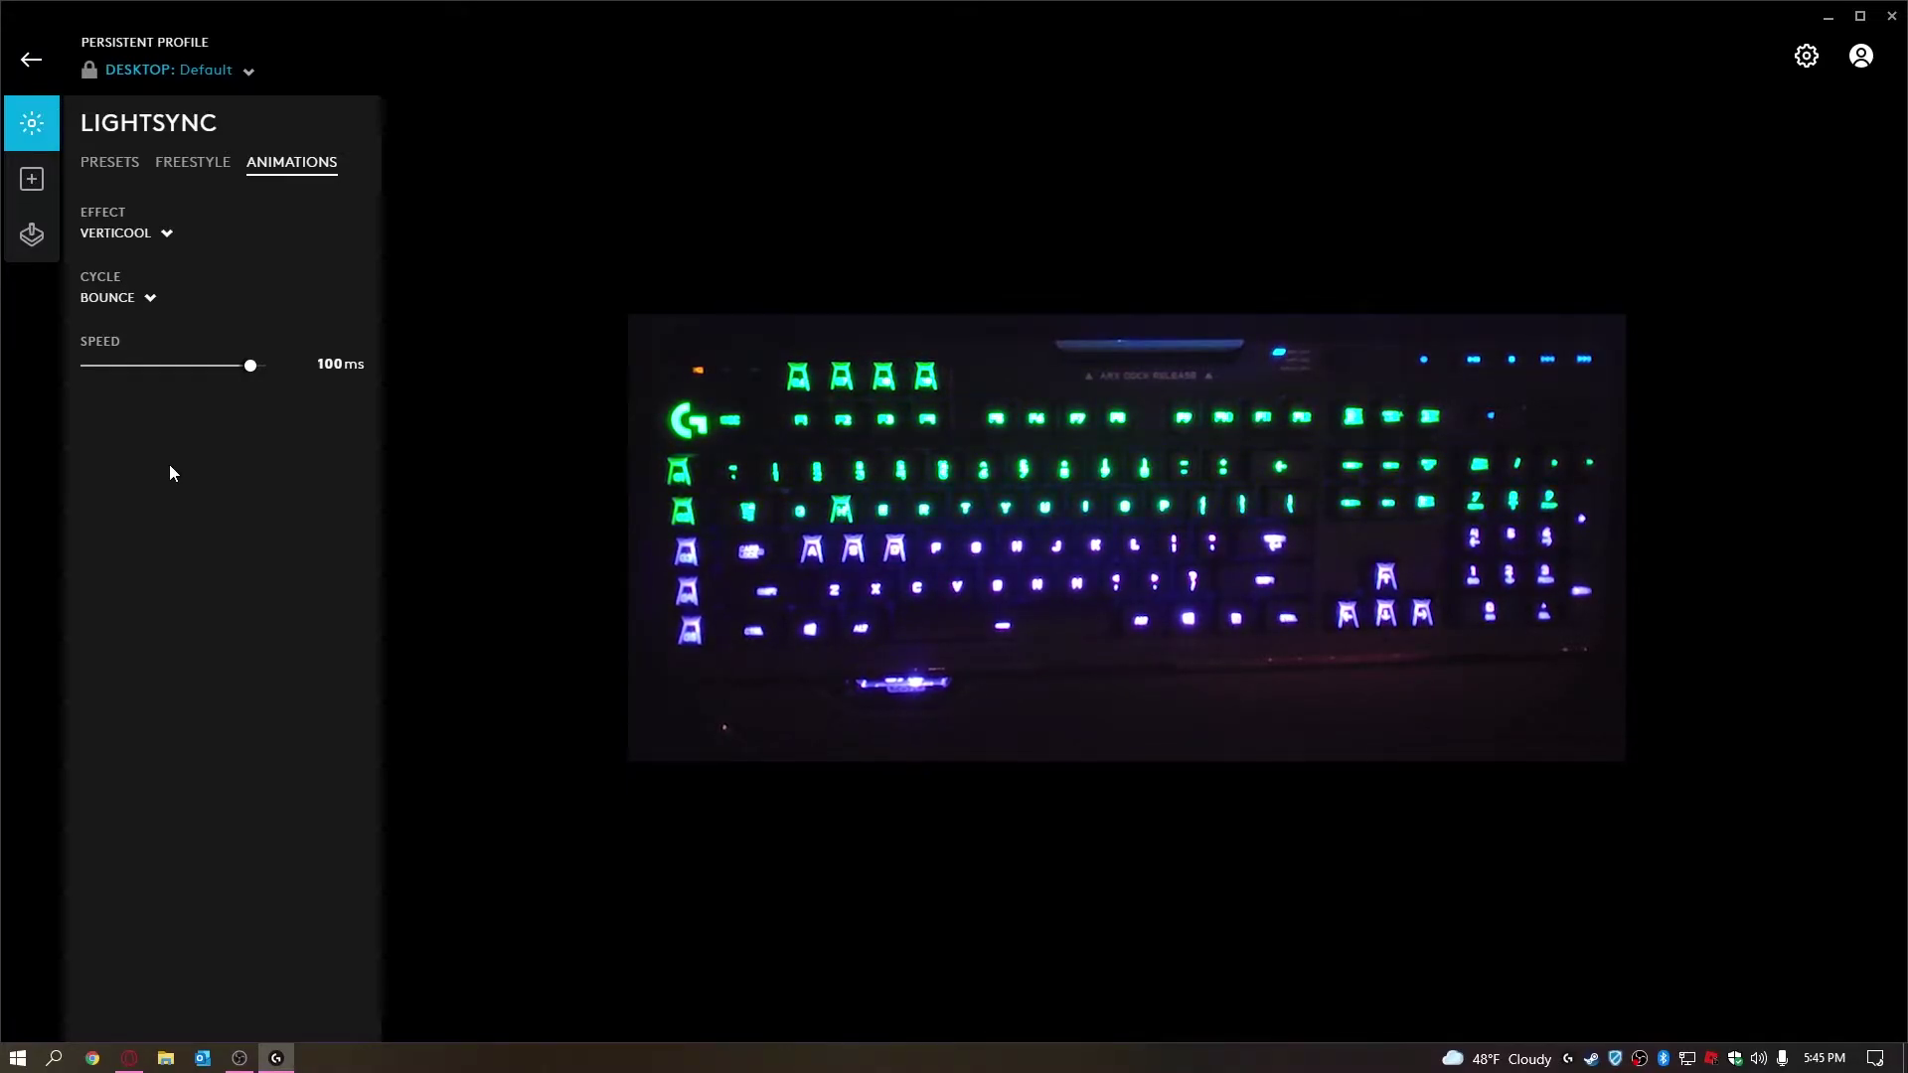
In the presets, try the Cycle, Color Wave and Breathing lighting effects.
{"action": "left_click", "coordinate": [109, 161]}
{"action": "left_click", "coordinate": [92, 233]}
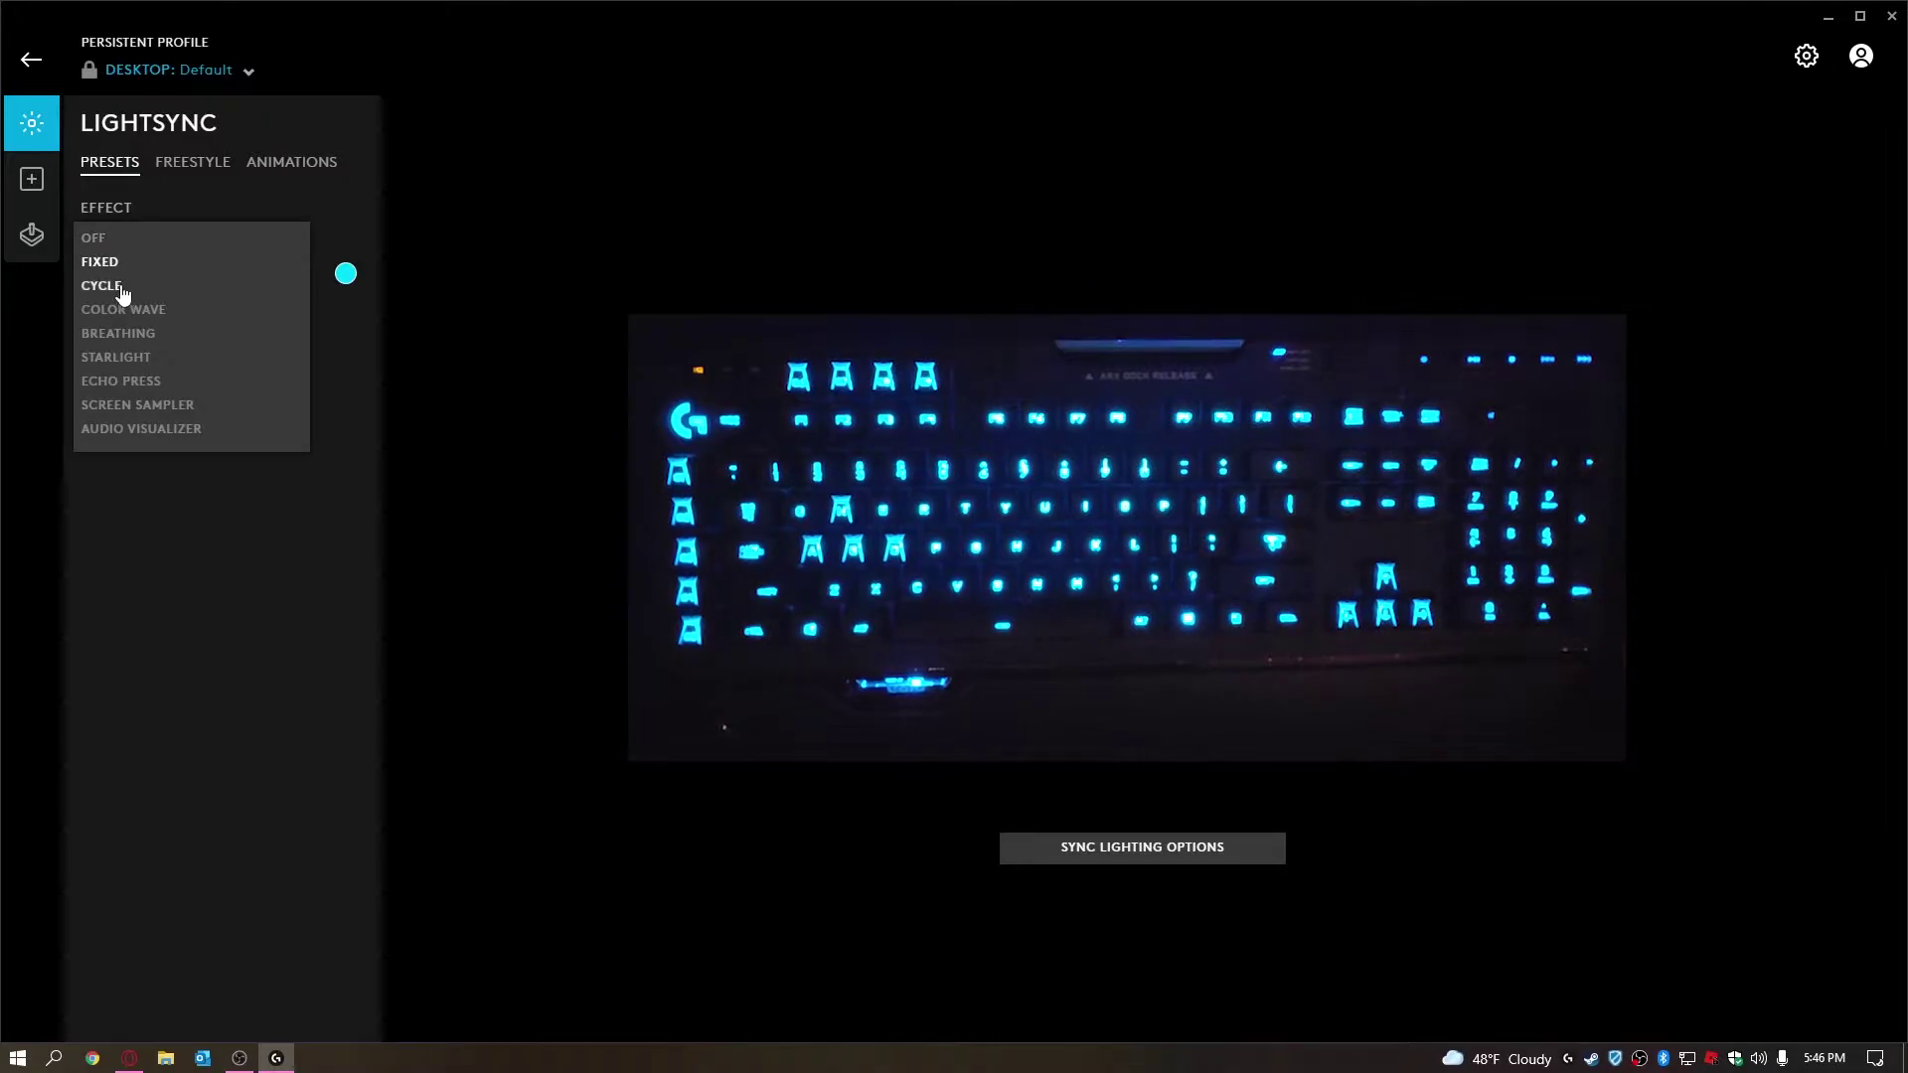
{"action": "left_click", "coordinate": [116, 286]}
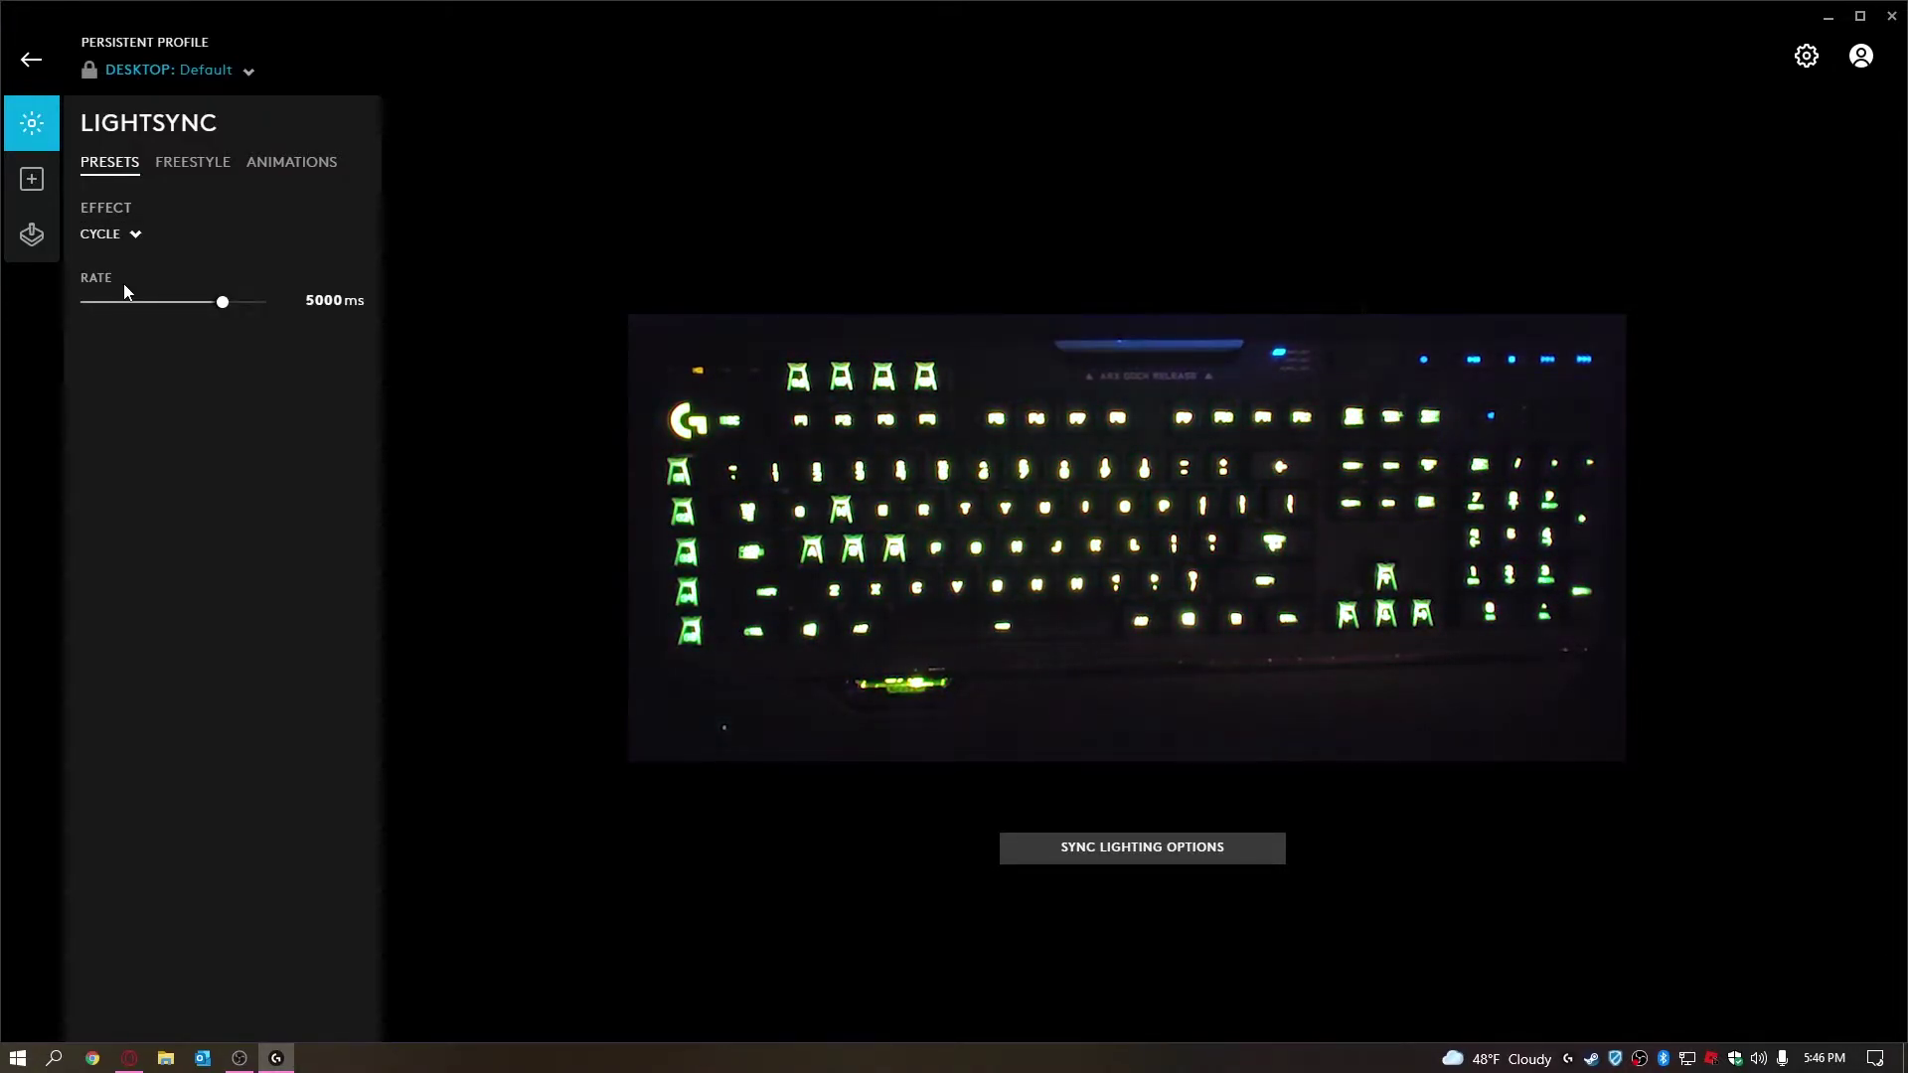
{"action": "left_click", "coordinate": [107, 235]}
{"action": "left_click", "coordinate": [141, 310]}
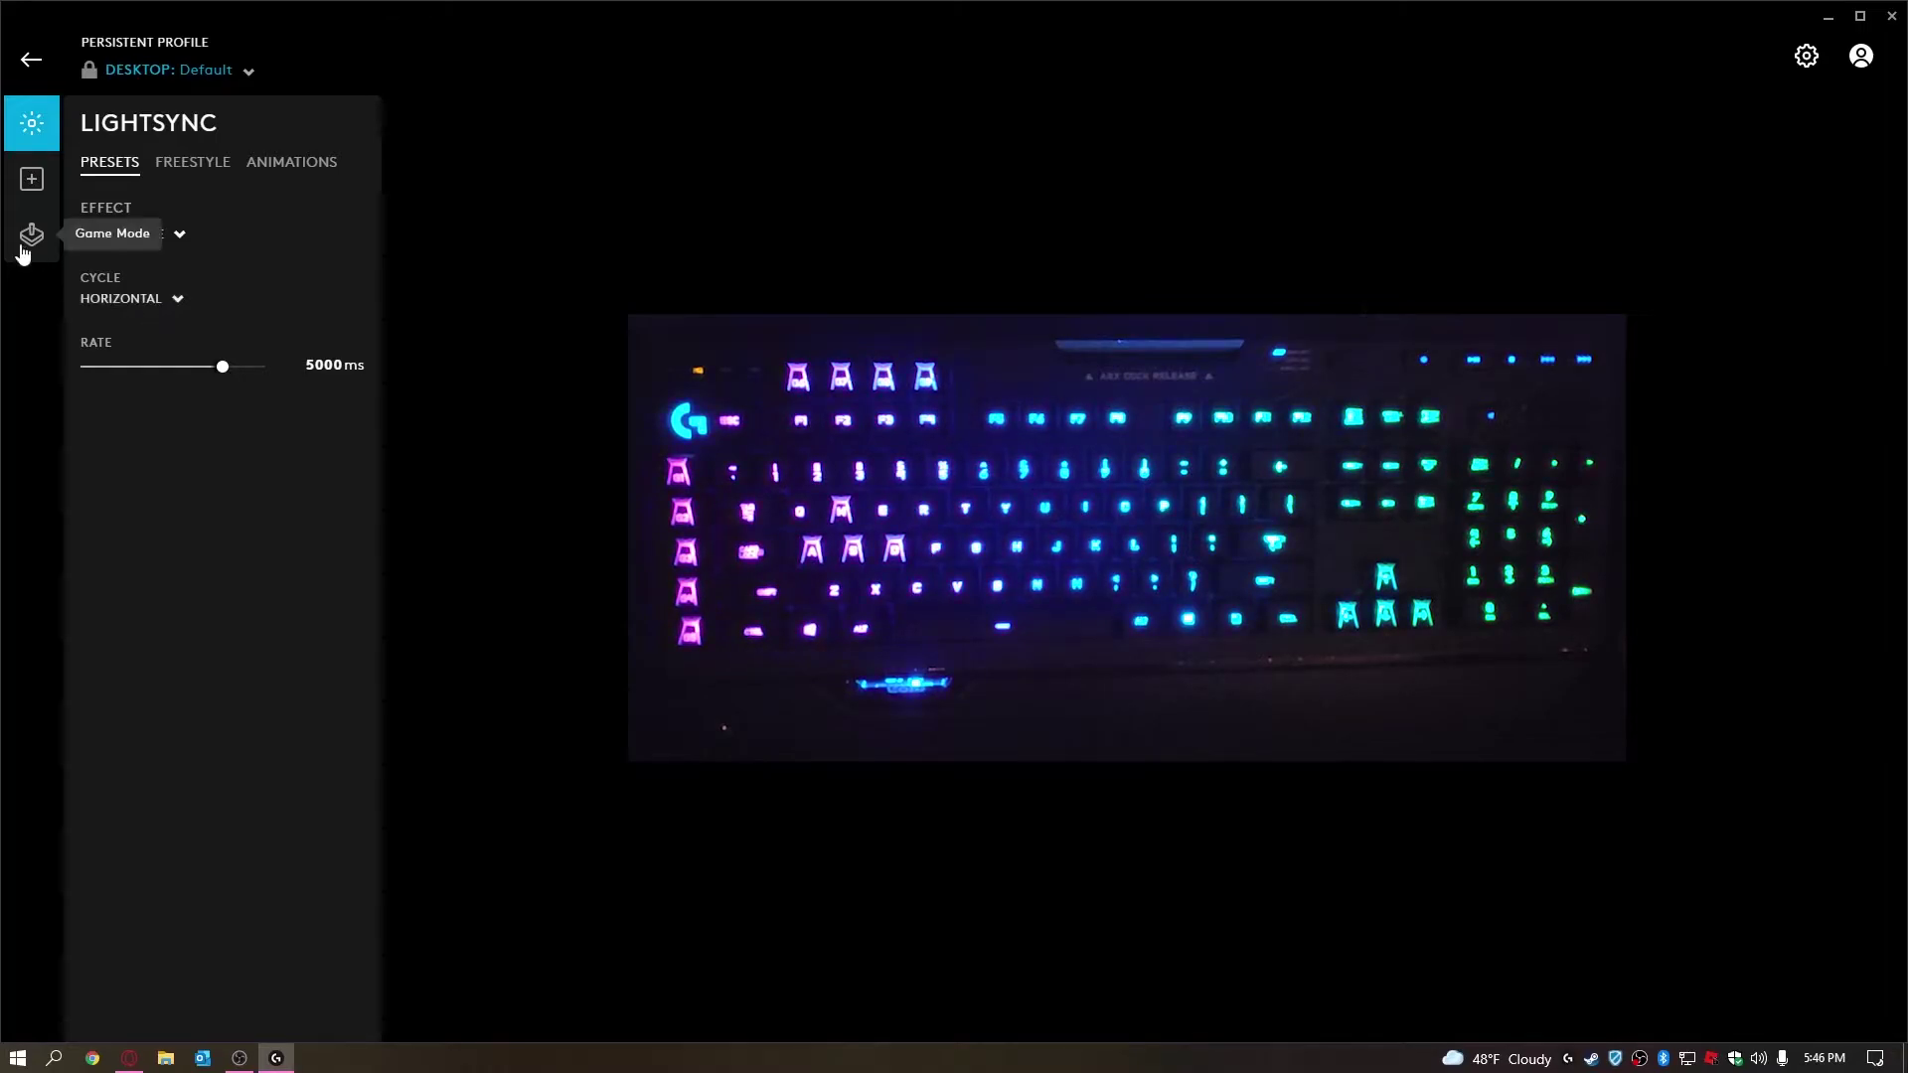
{"action": "left_click", "coordinate": [158, 237]}
{"action": "left_click", "coordinate": [129, 334]}
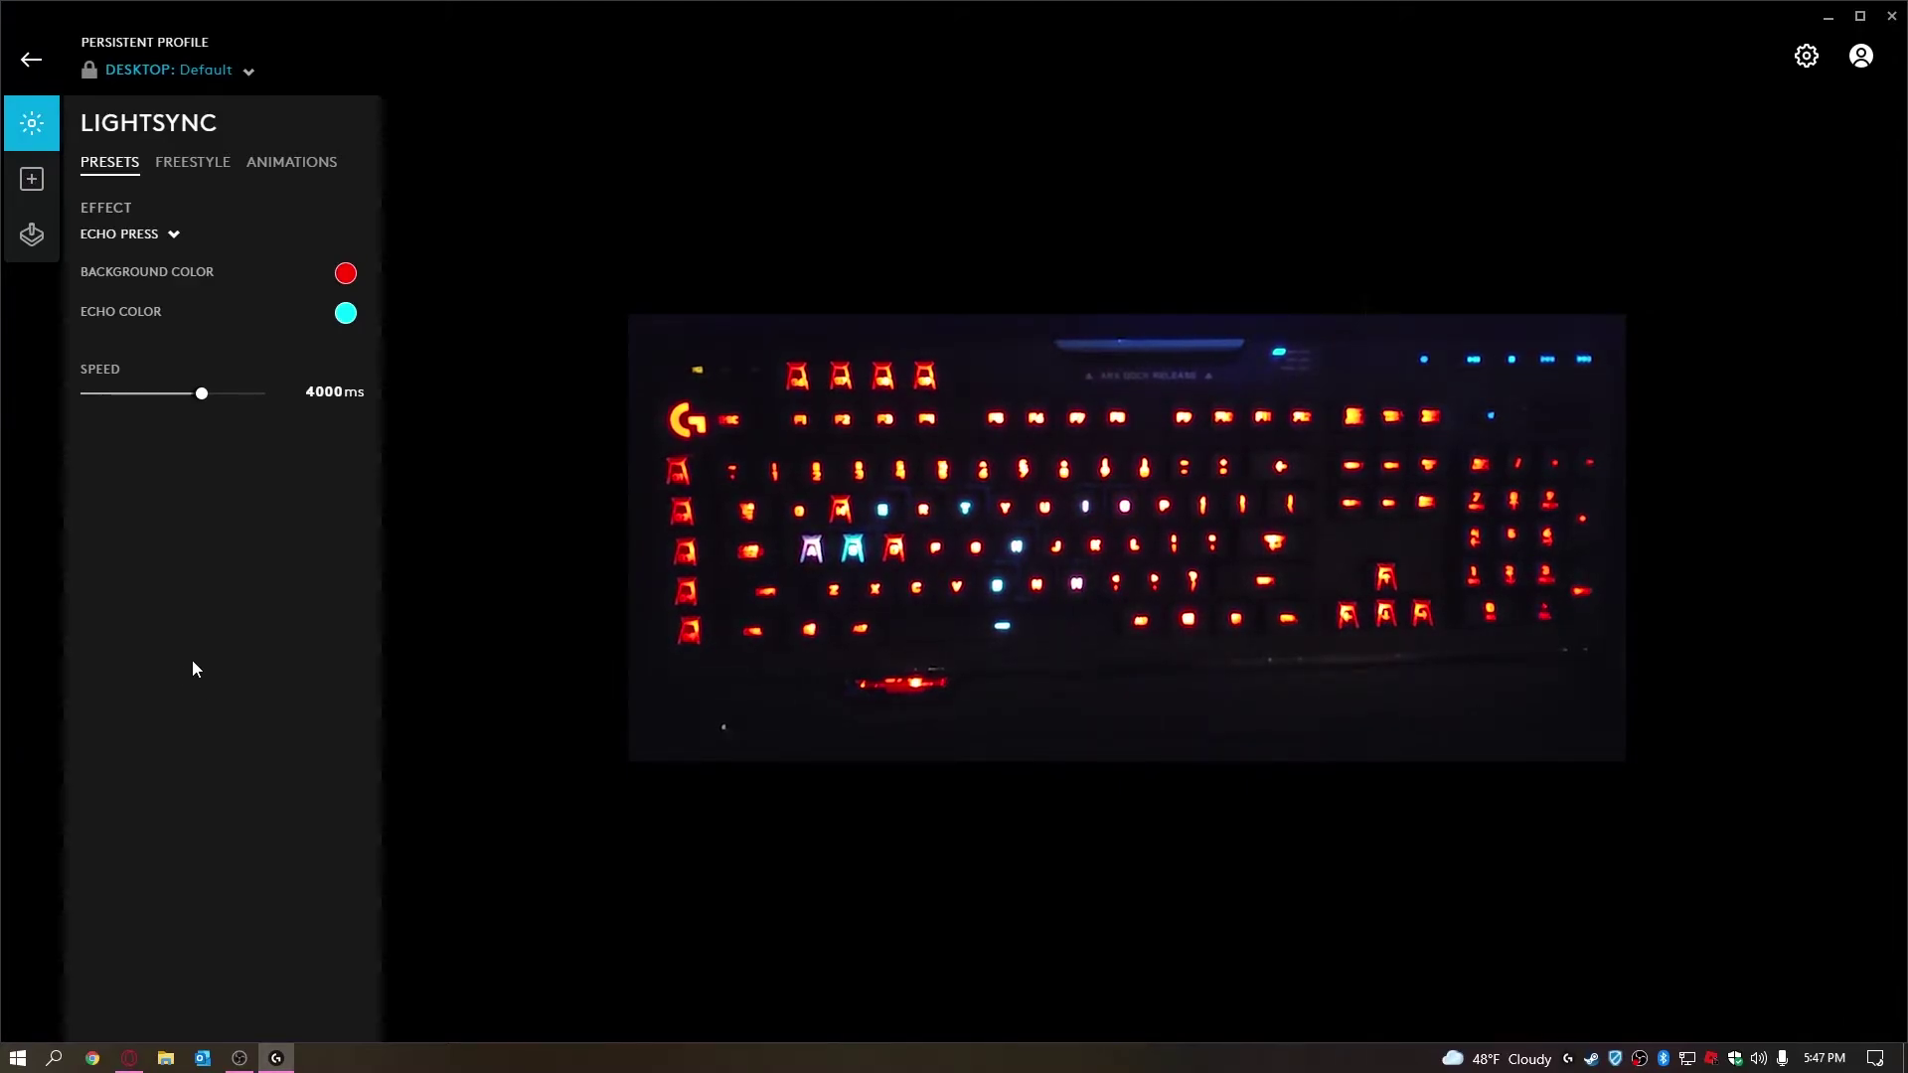
Sample the middle, mid-right and mid-left zones with Screen Sampler, then turn the effect off.
{"action": "left_click", "coordinate": [173, 234]}
{"action": "left_click", "coordinate": [158, 200]}
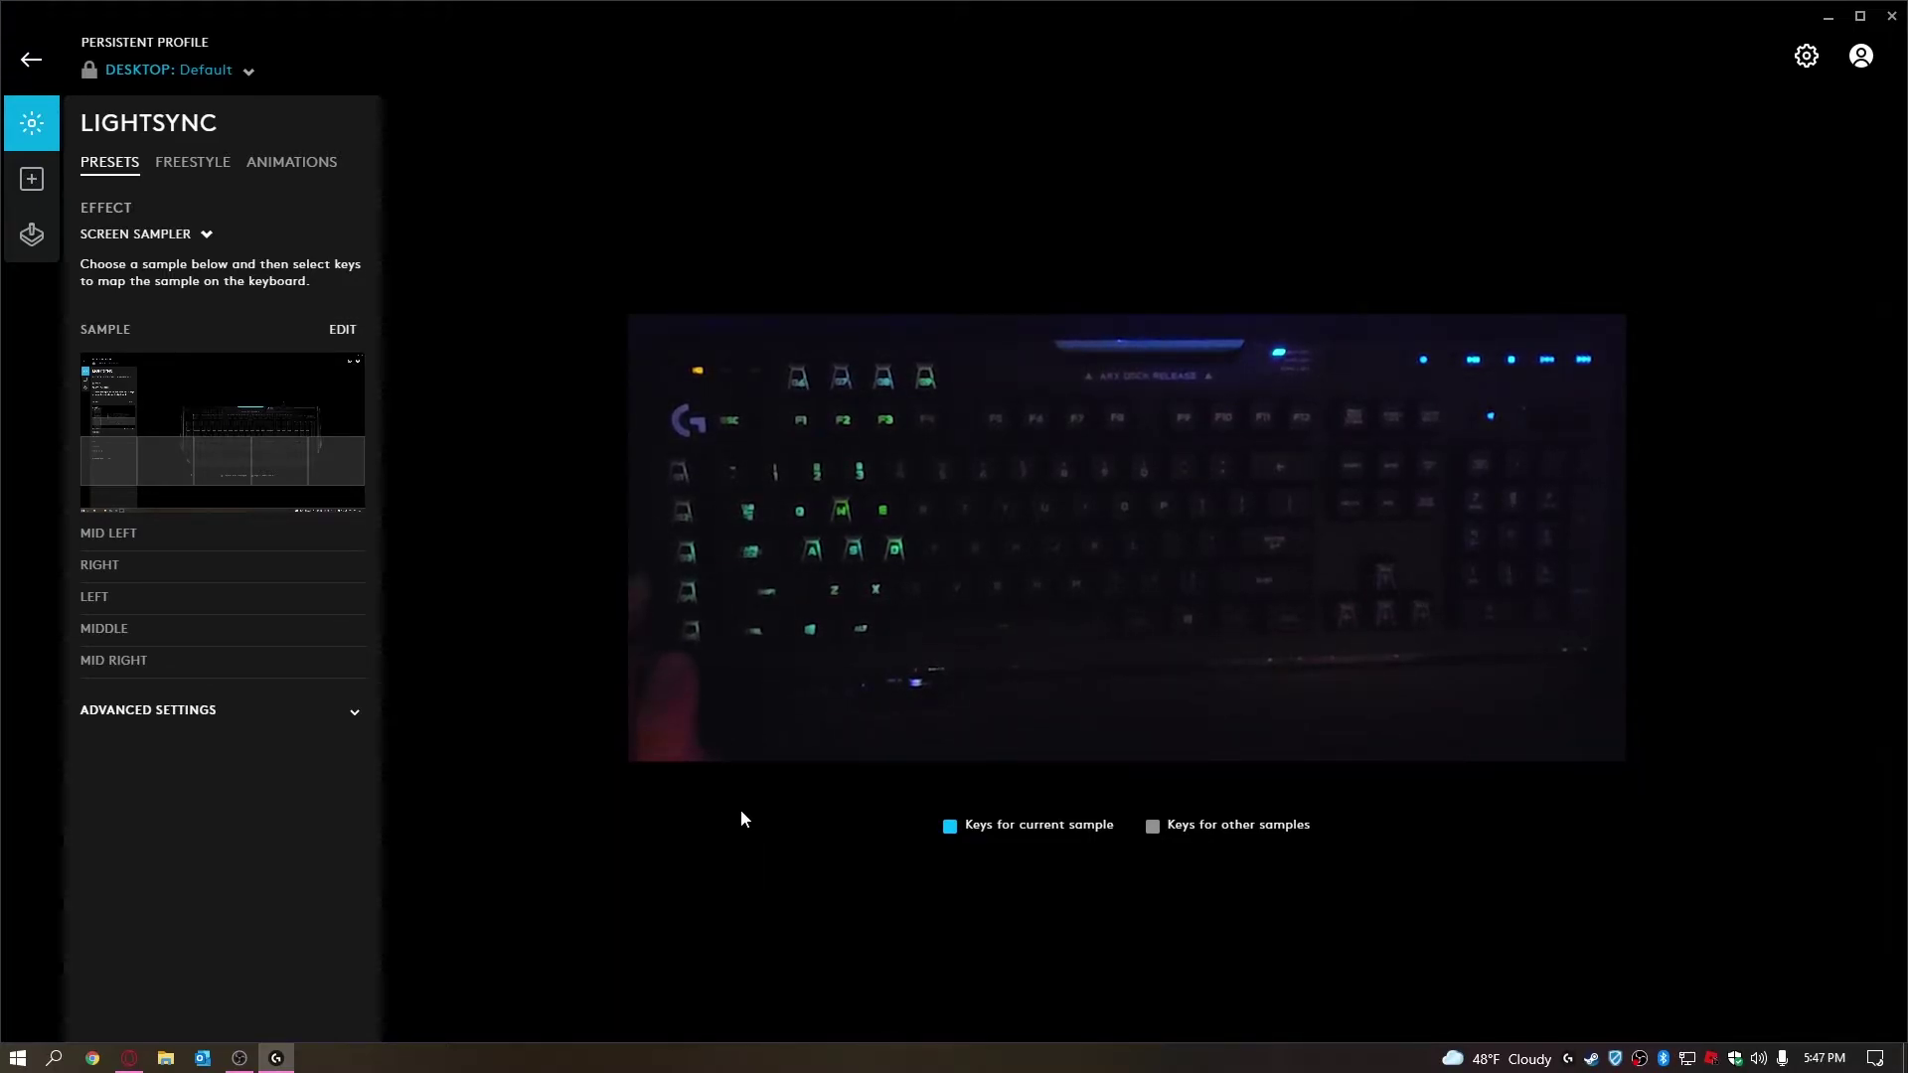
{"action": "left_click", "coordinate": [234, 453]}
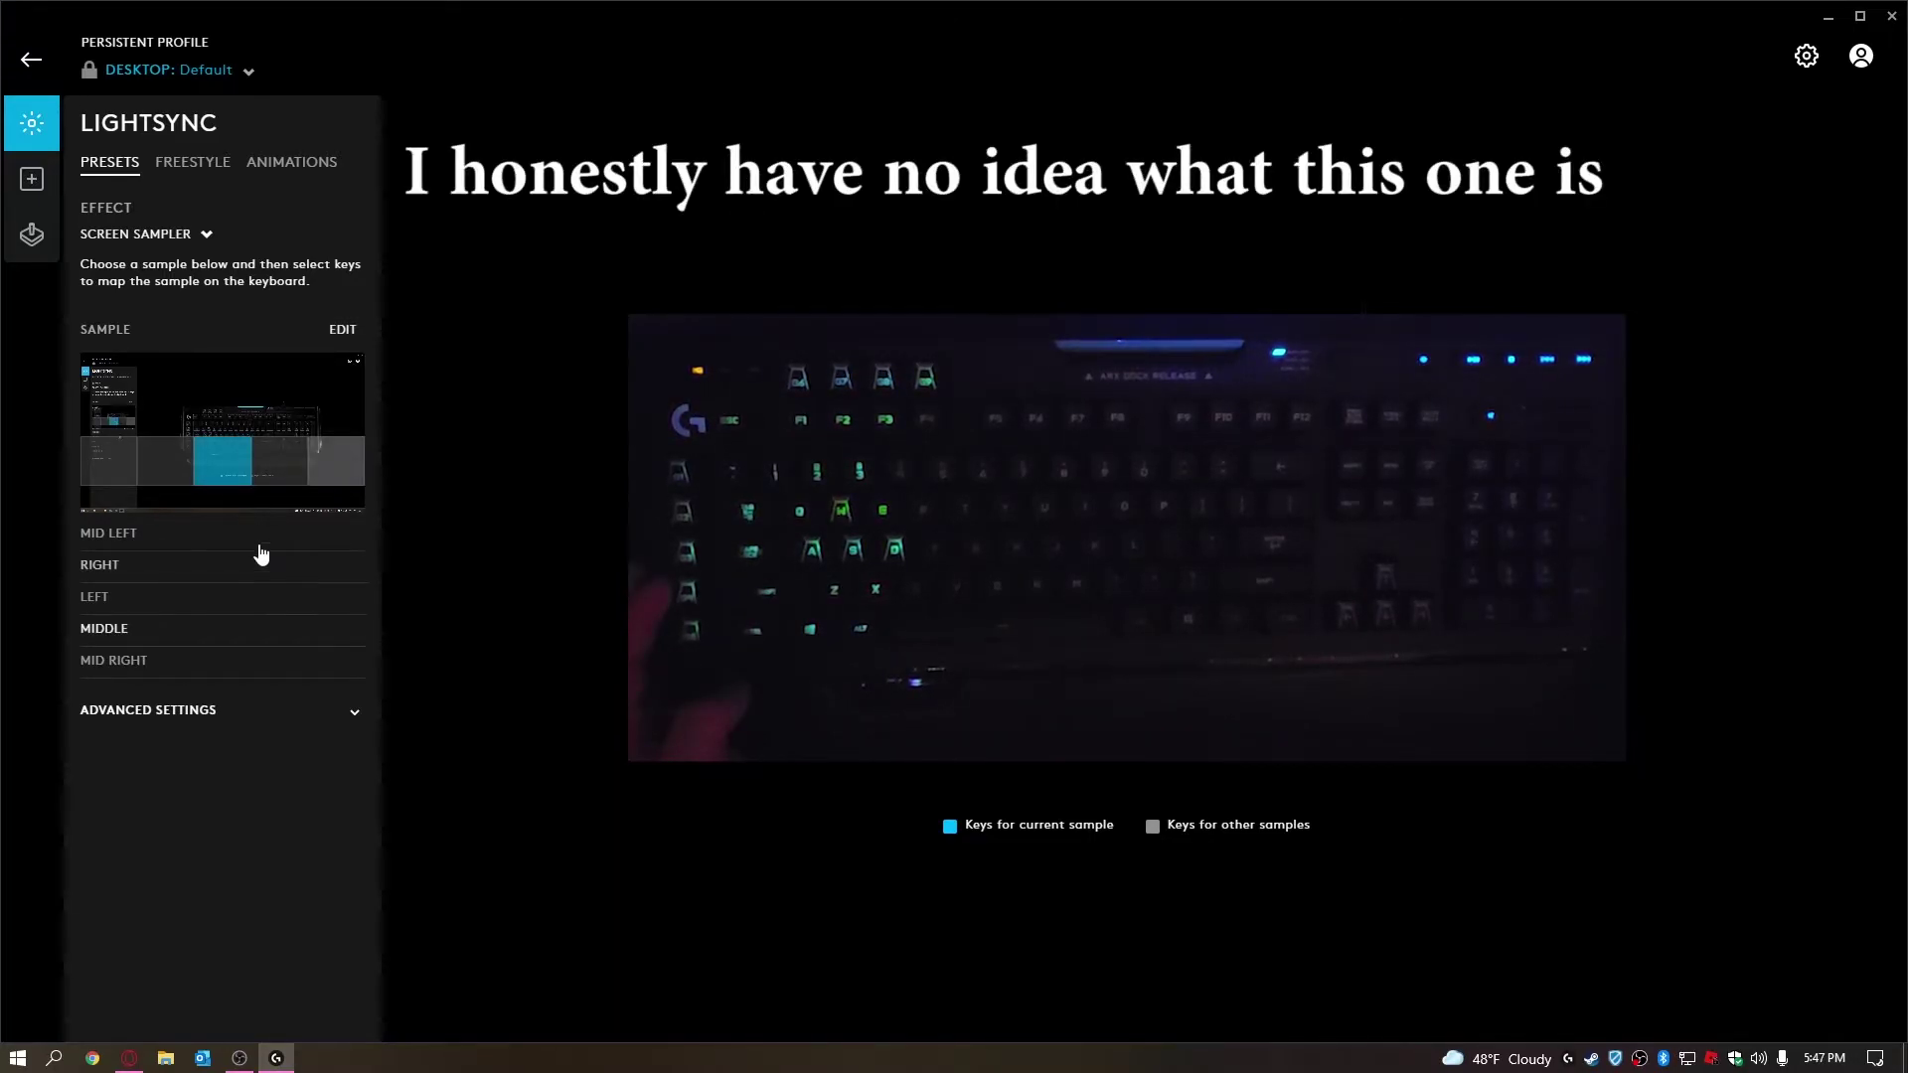
{"action": "left_click", "coordinate": [261, 461]}
{"action": "left_click", "coordinate": [164, 472]}
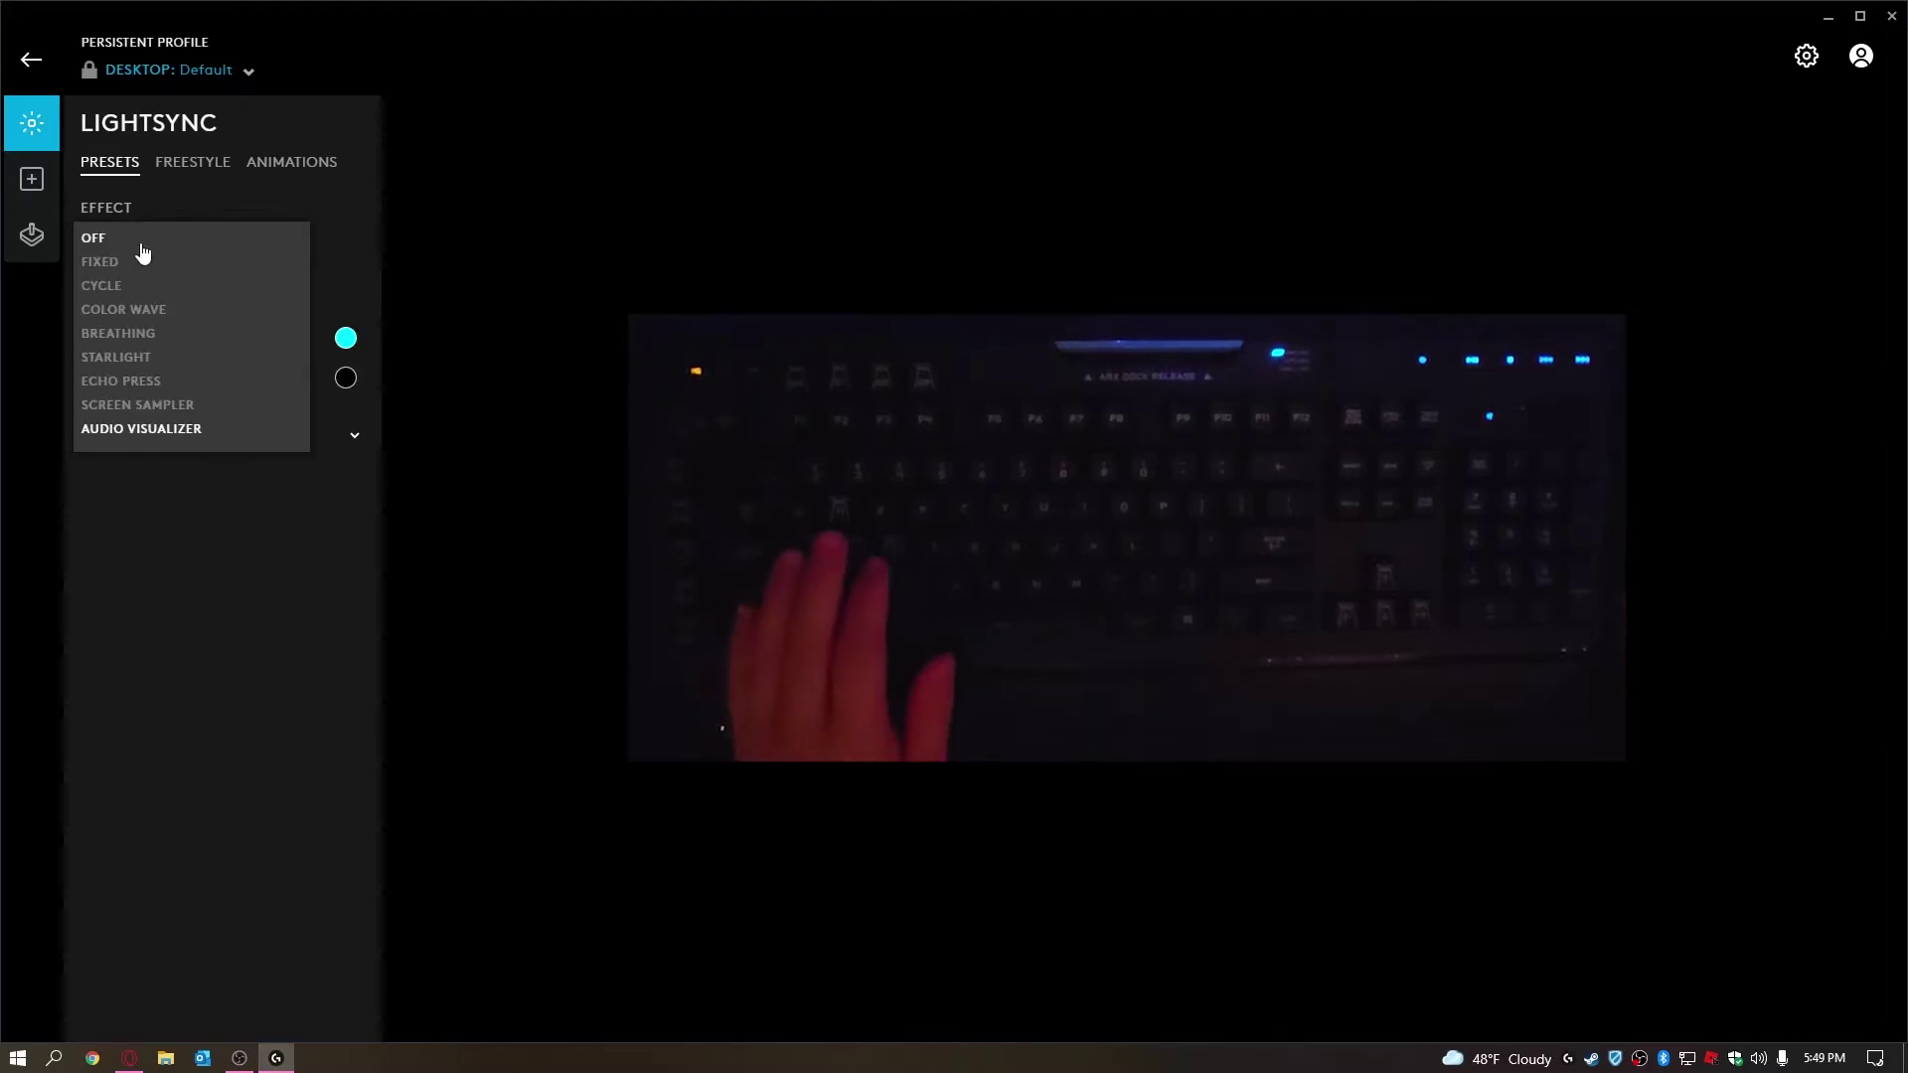
{"action": "left_click", "coordinate": [140, 245]}
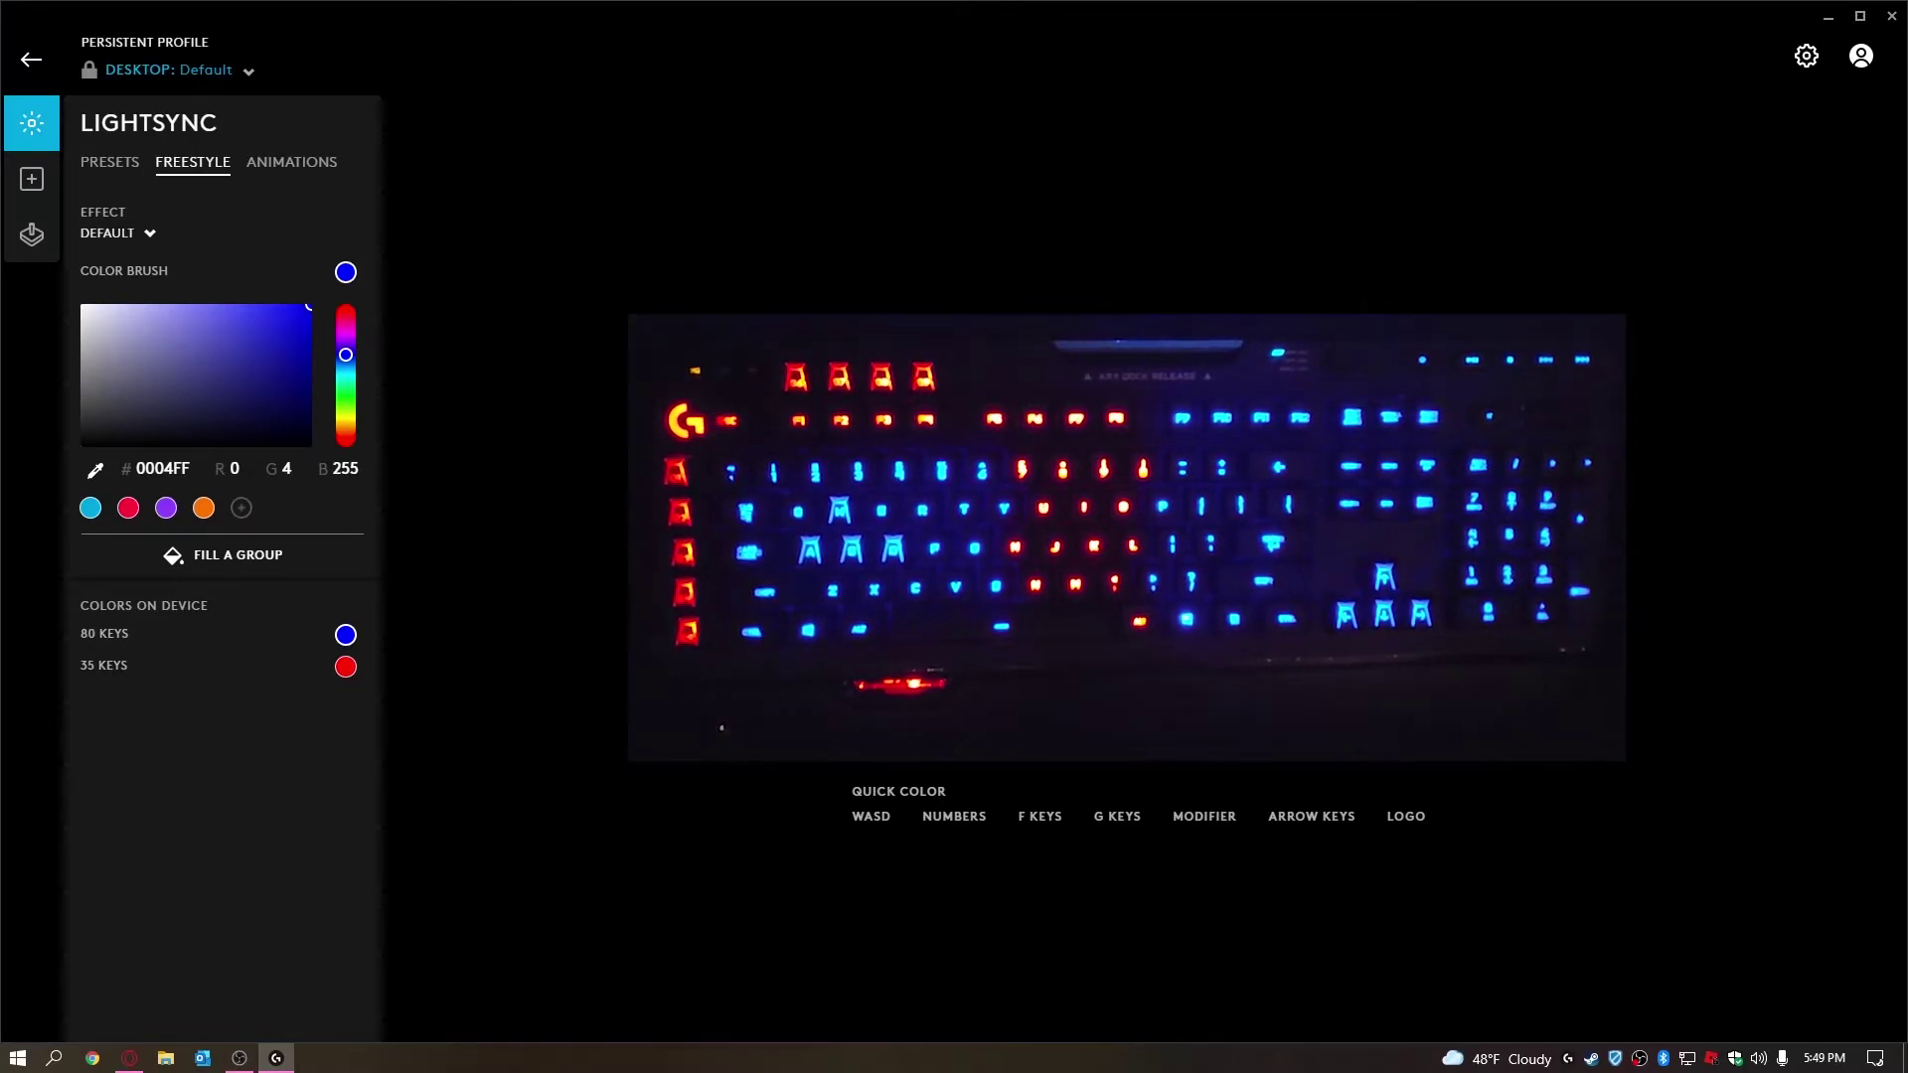
Paint the G-key column magenta and the logo pink-red, and fill most keys white.
{"action": "left_click", "coordinate": [344, 327]}
{"action": "left_click", "coordinate": [1117, 815]}
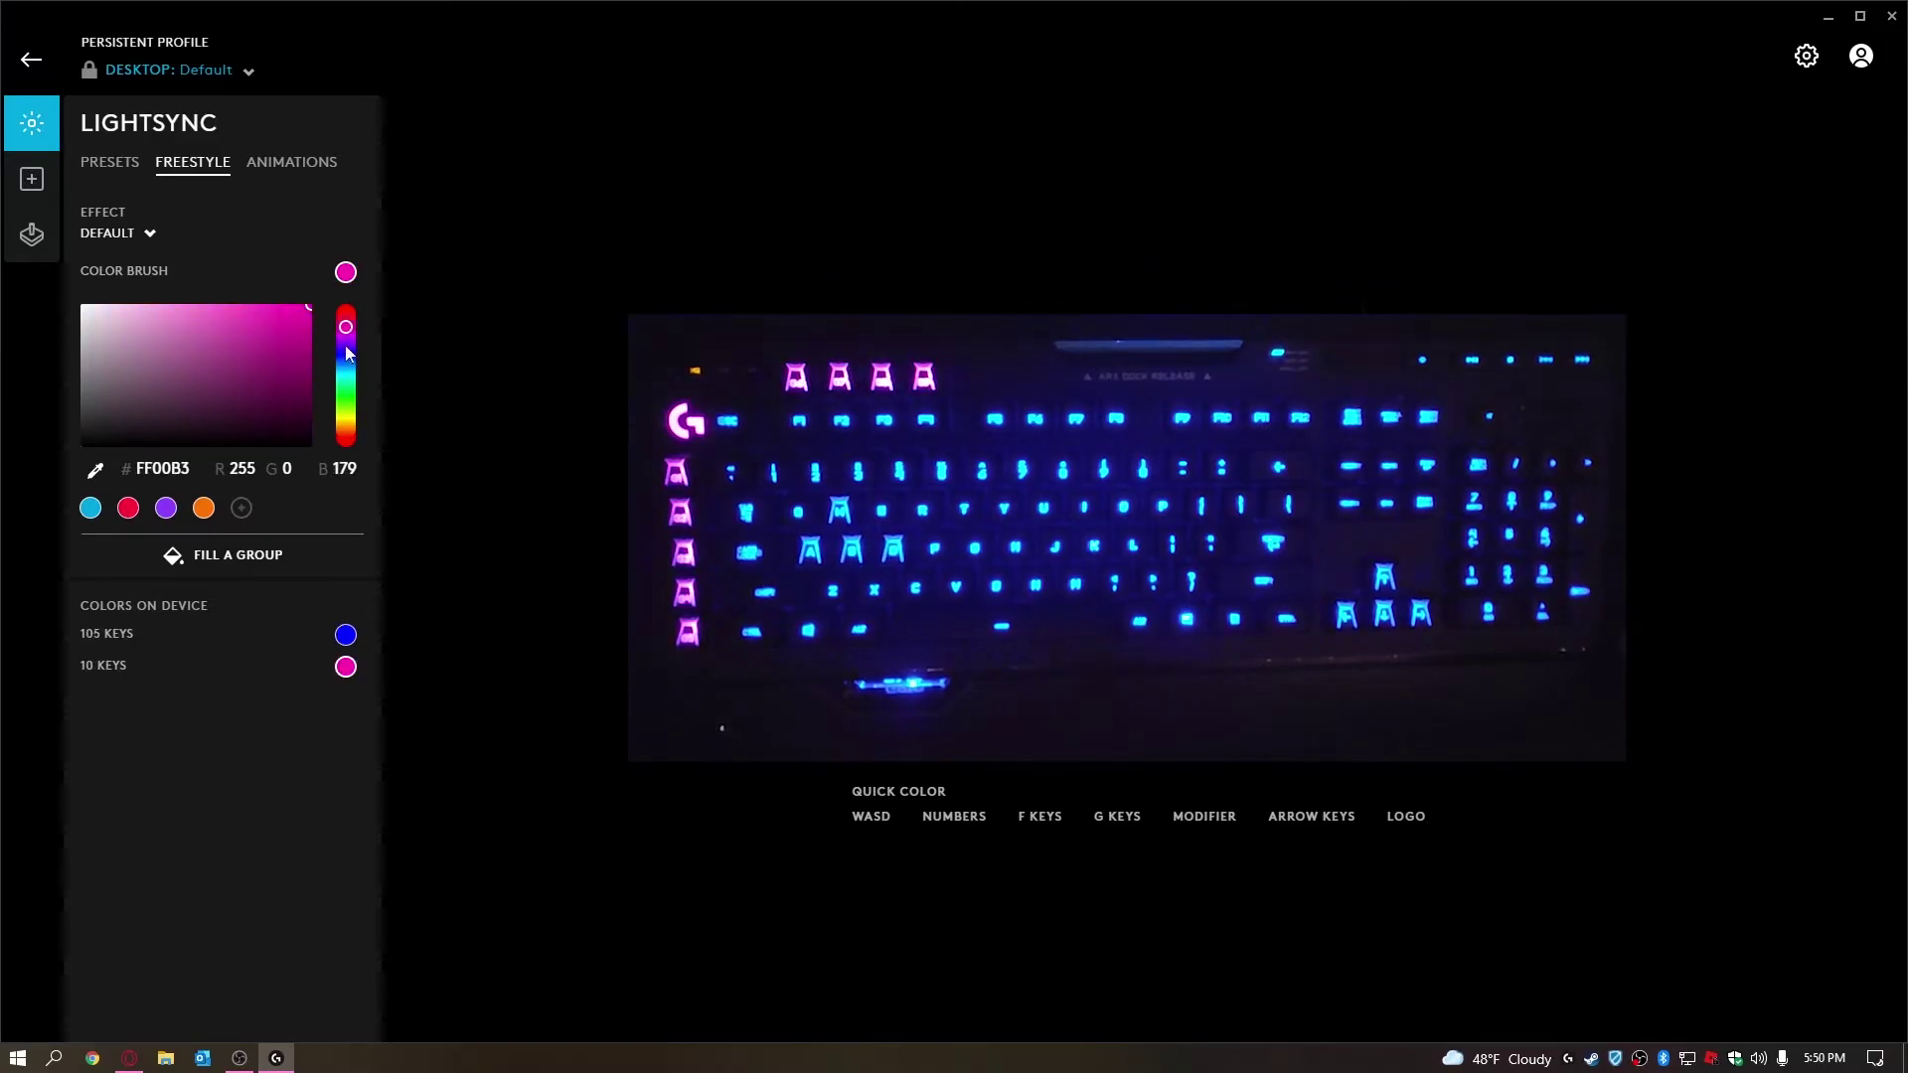
{"action": "left_click", "coordinate": [344, 318]}
{"action": "left_click", "coordinate": [1405, 816]}
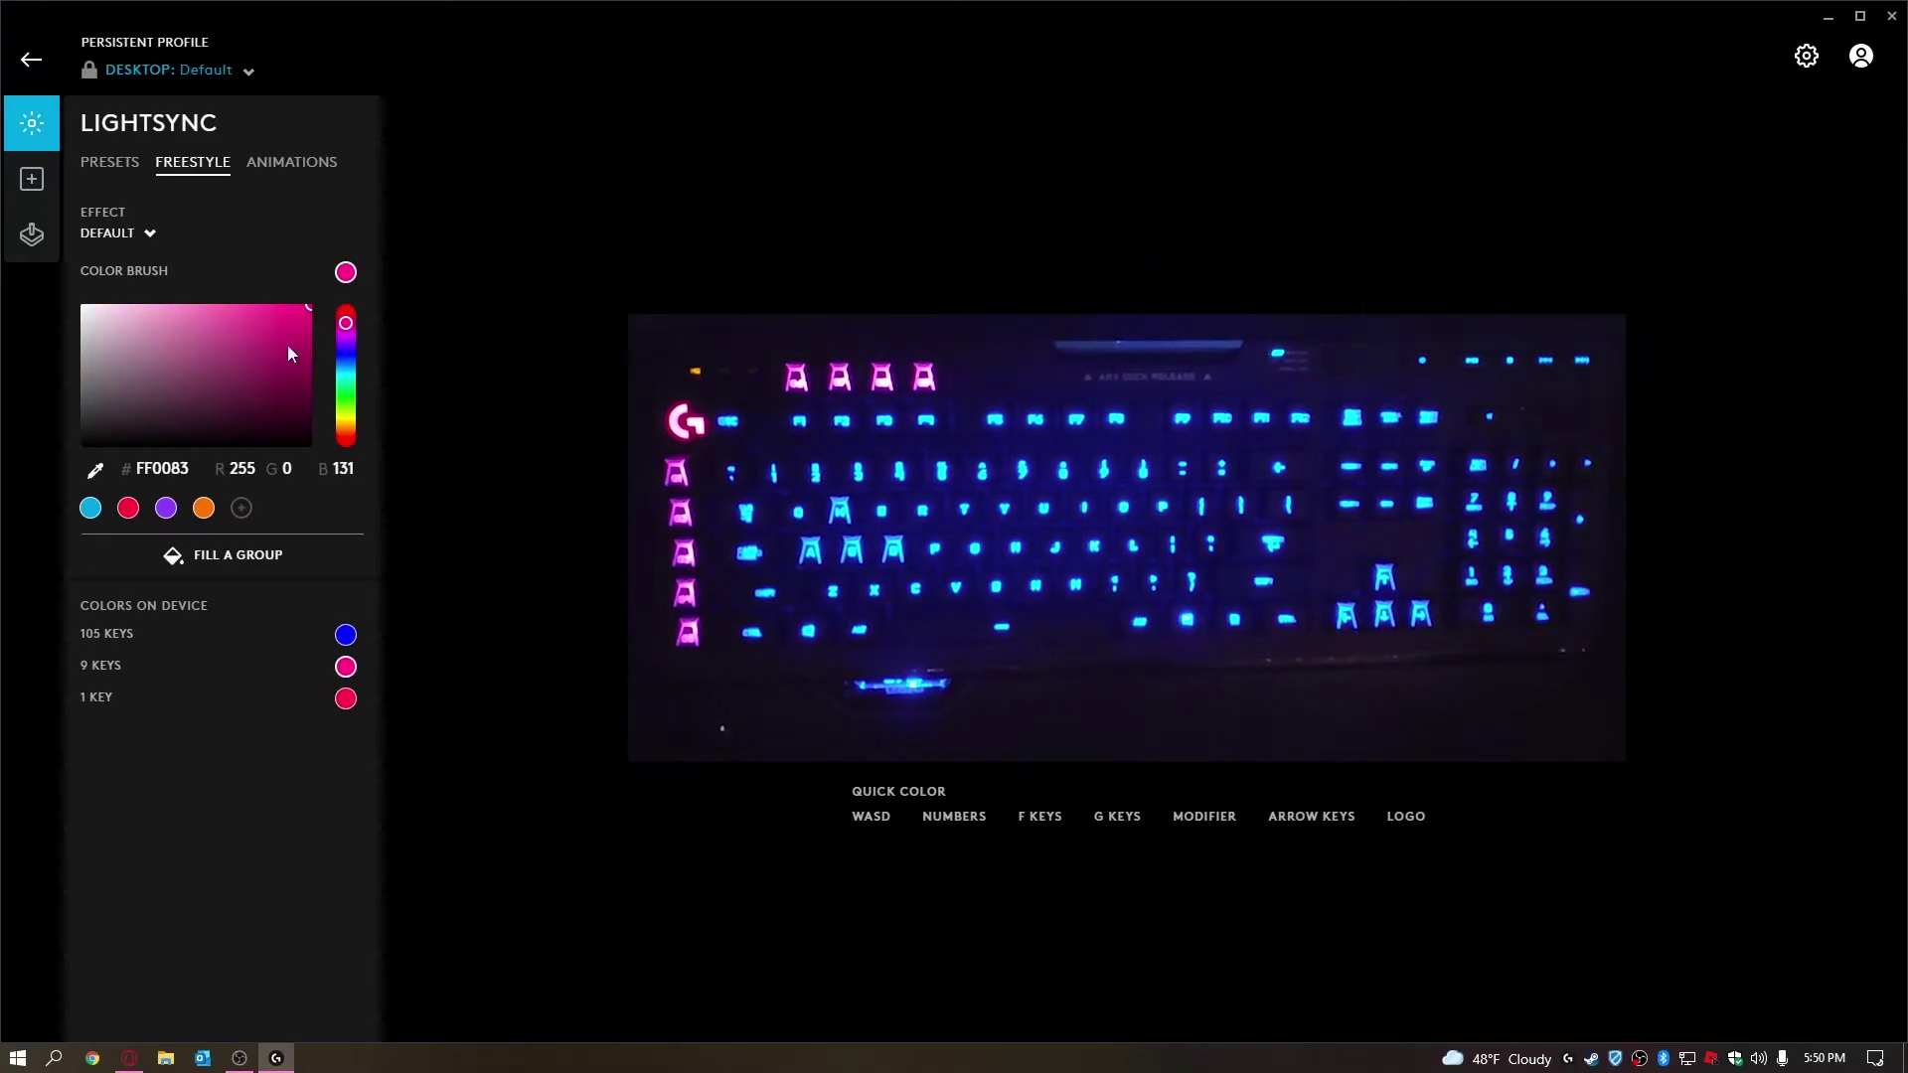
{"action": "left_click", "coordinate": [83, 306]}
{"action": "left_click", "coordinate": [344, 697]}
{"action": "left_click", "coordinate": [898, 683]}
Paint the numpad, WASD and arrow keys pink.
{"action": "left_click", "coordinate": [344, 372]}
{"action": "left_click", "coordinate": [128, 507]}
{"action": "left_click", "coordinate": [1311, 814]}
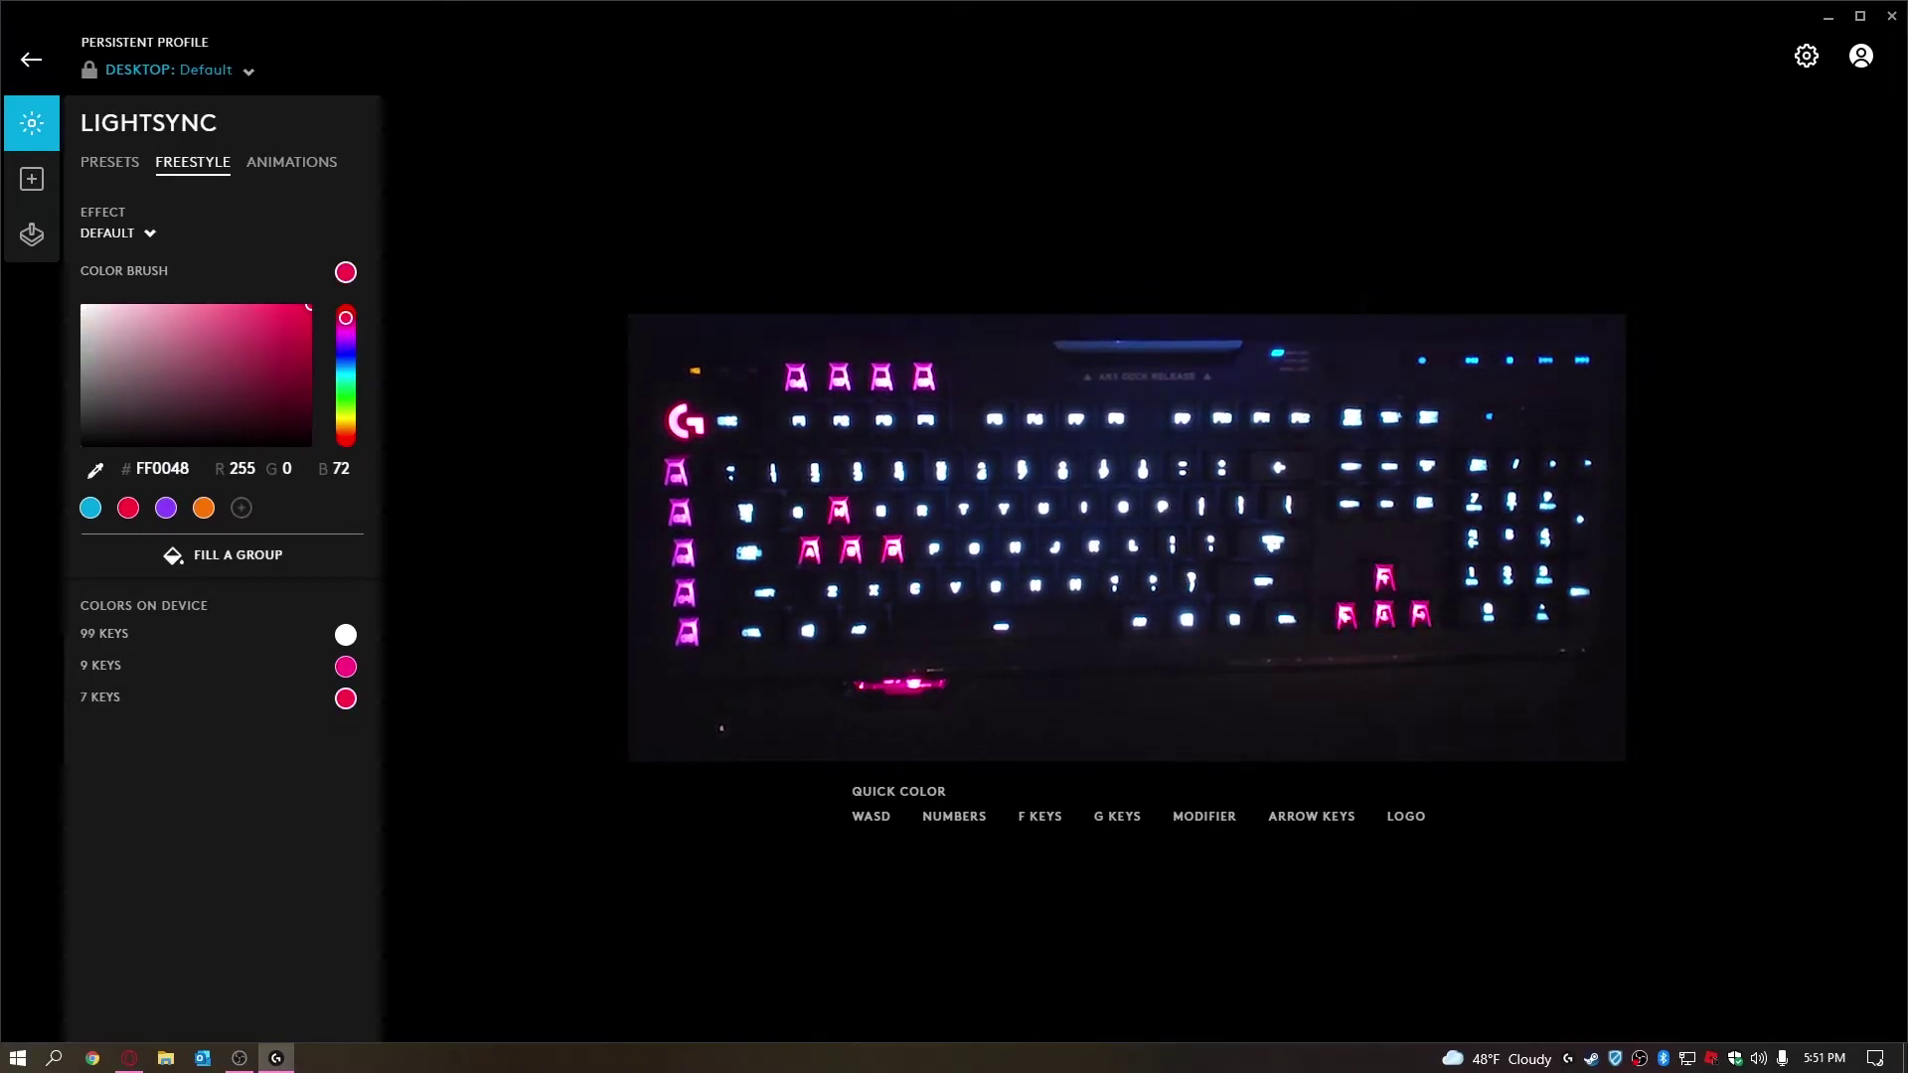
{"action": "left_click", "coordinate": [871, 814]}
{"action": "left_click", "coordinate": [955, 815]}
{"action": "left_click", "coordinate": [345, 698]}
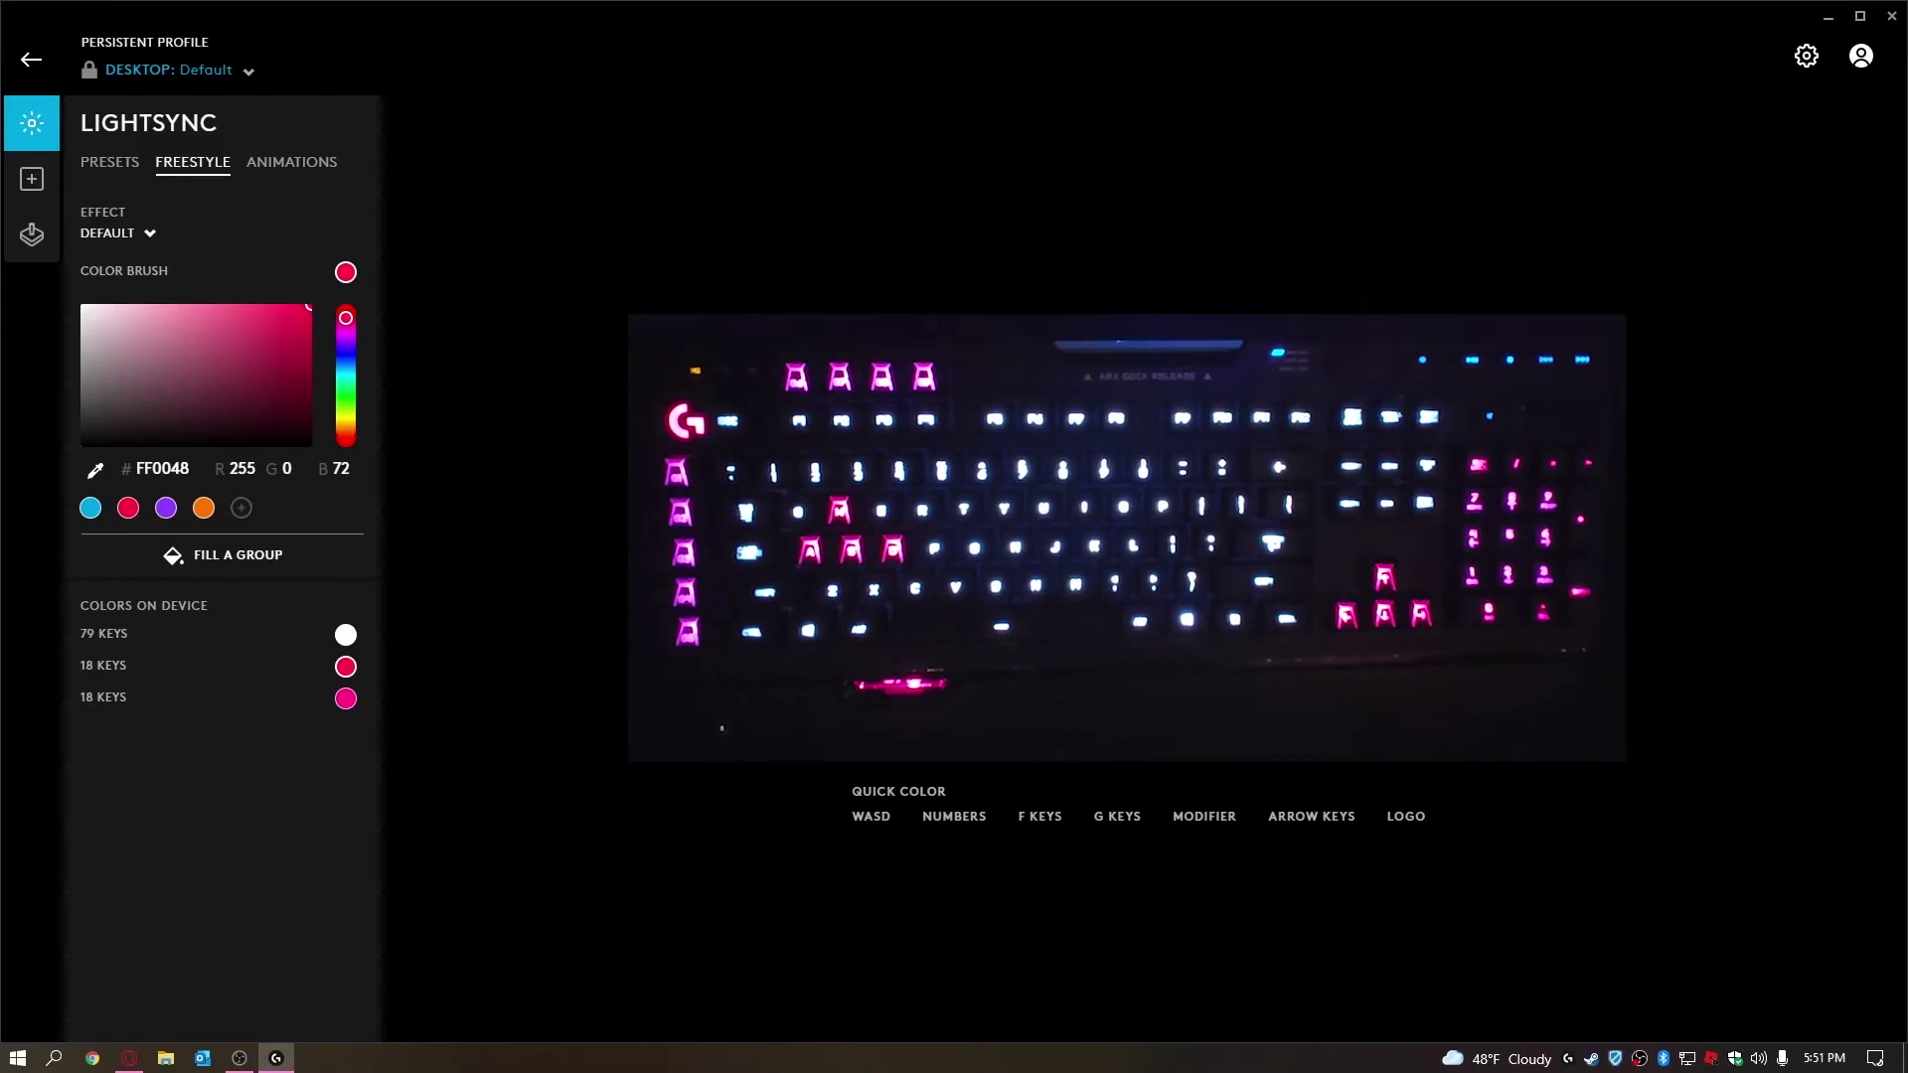
Paint a block of letter keys cyan and repaint some keys deeper pink.
{"action": "left_click", "coordinate": [345, 372]}
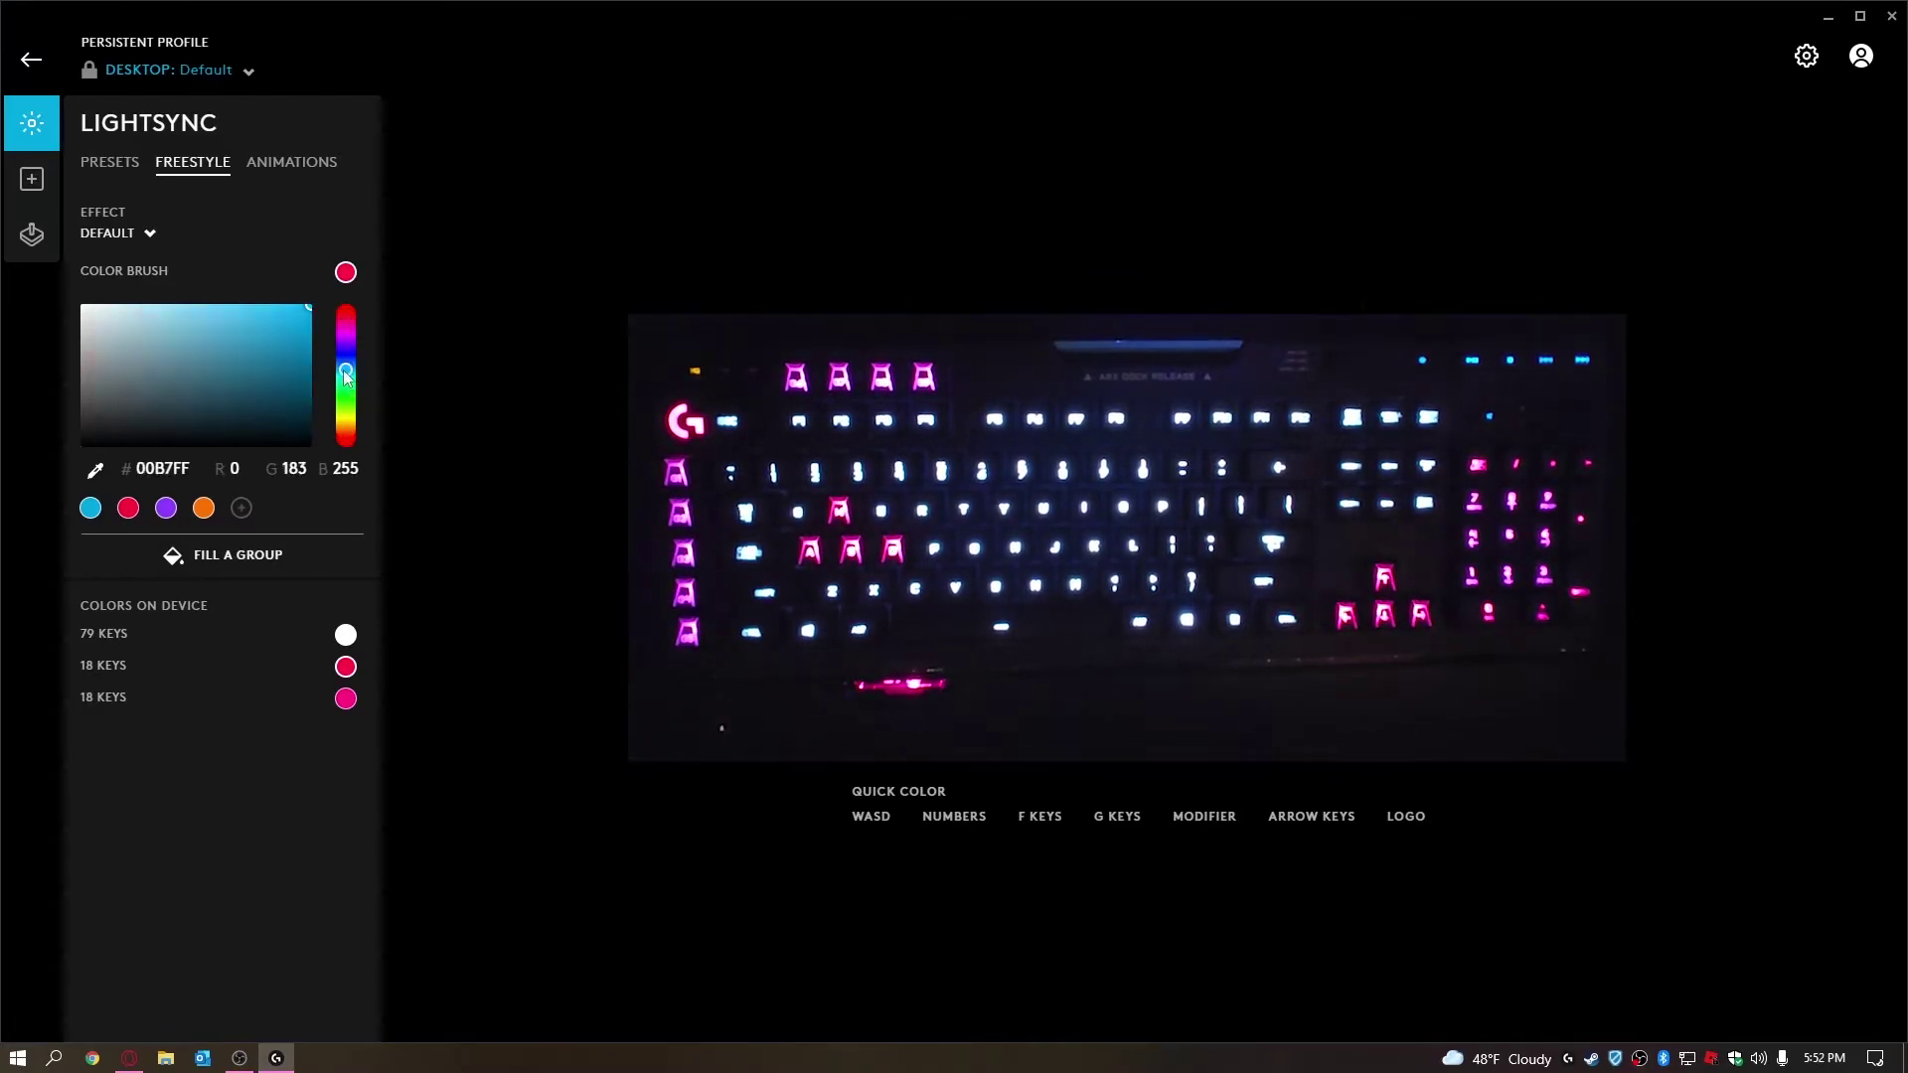
{"action": "left_click_drag", "start_coordinate": [880, 508], "coordinate": [1074, 585]}
{"action": "left_click", "coordinate": [344, 698]}
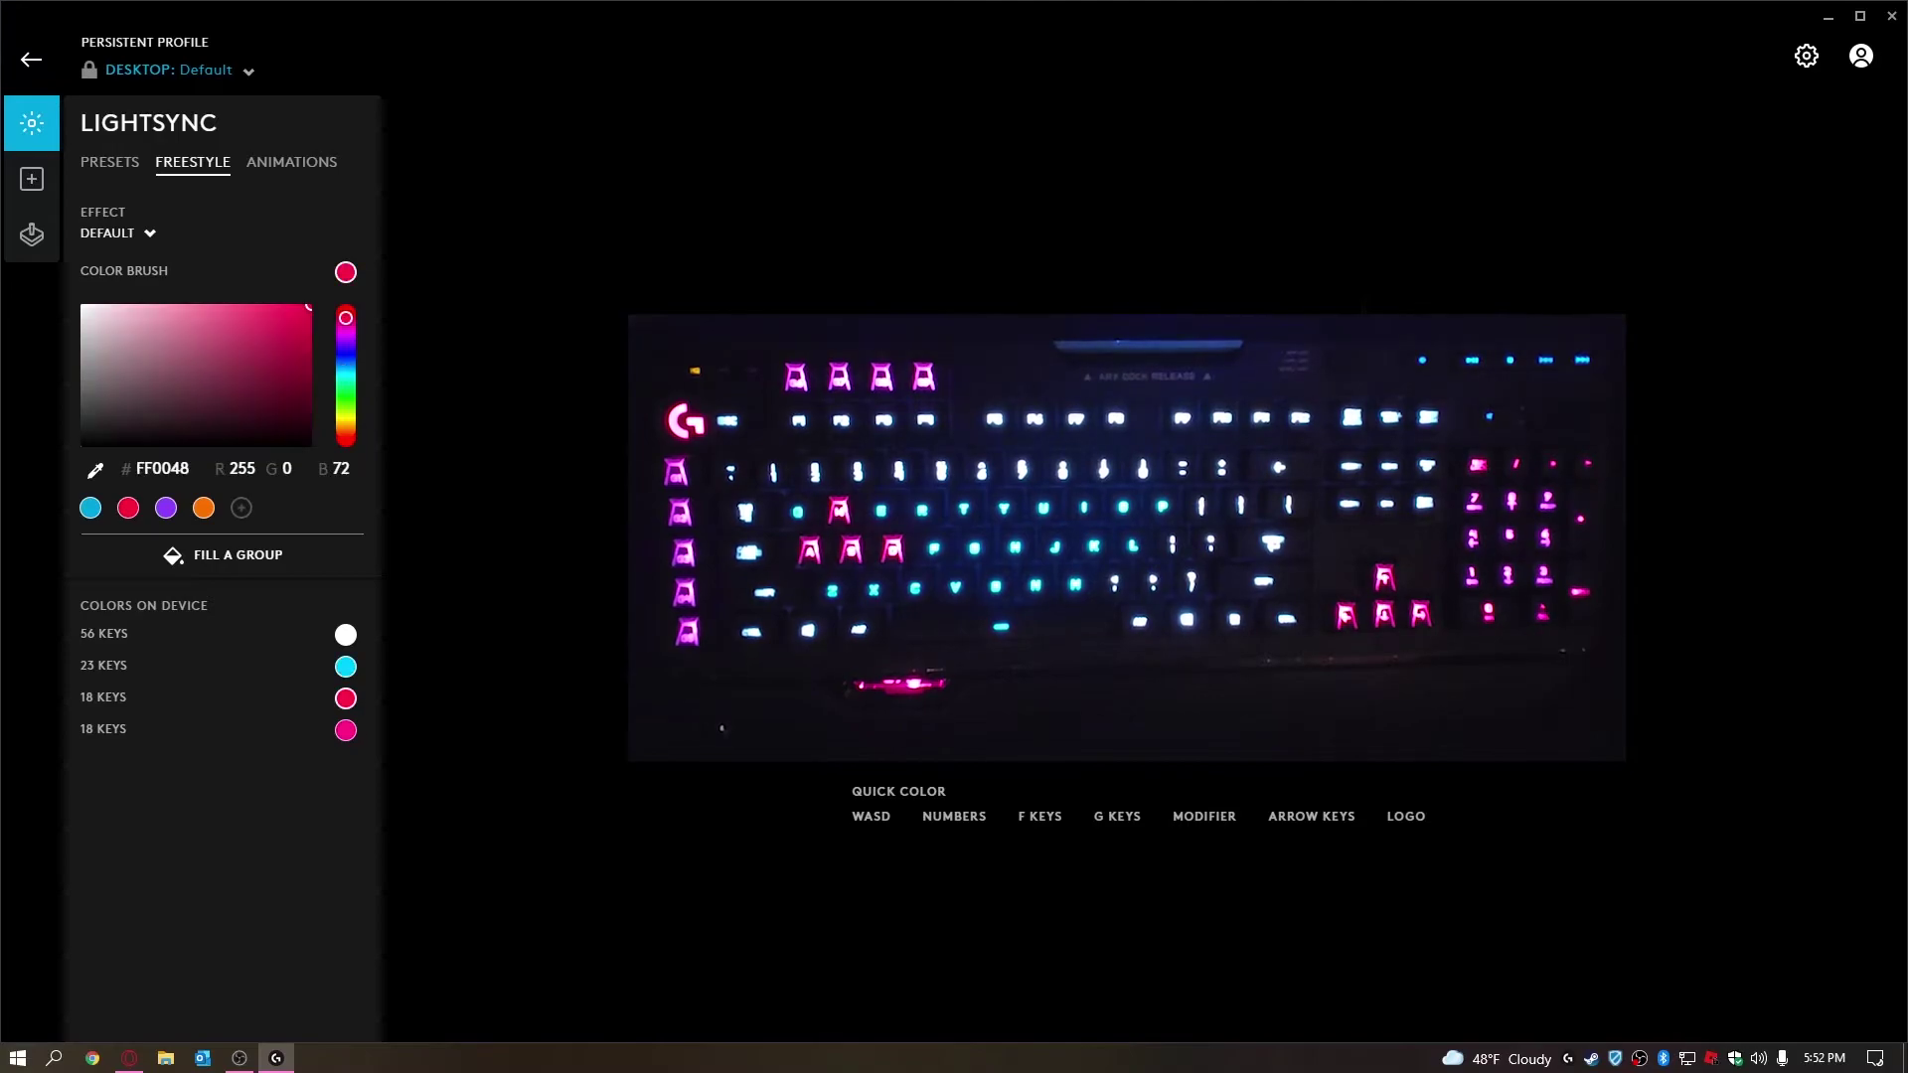
{"action": "left_click", "coordinate": [345, 321]}
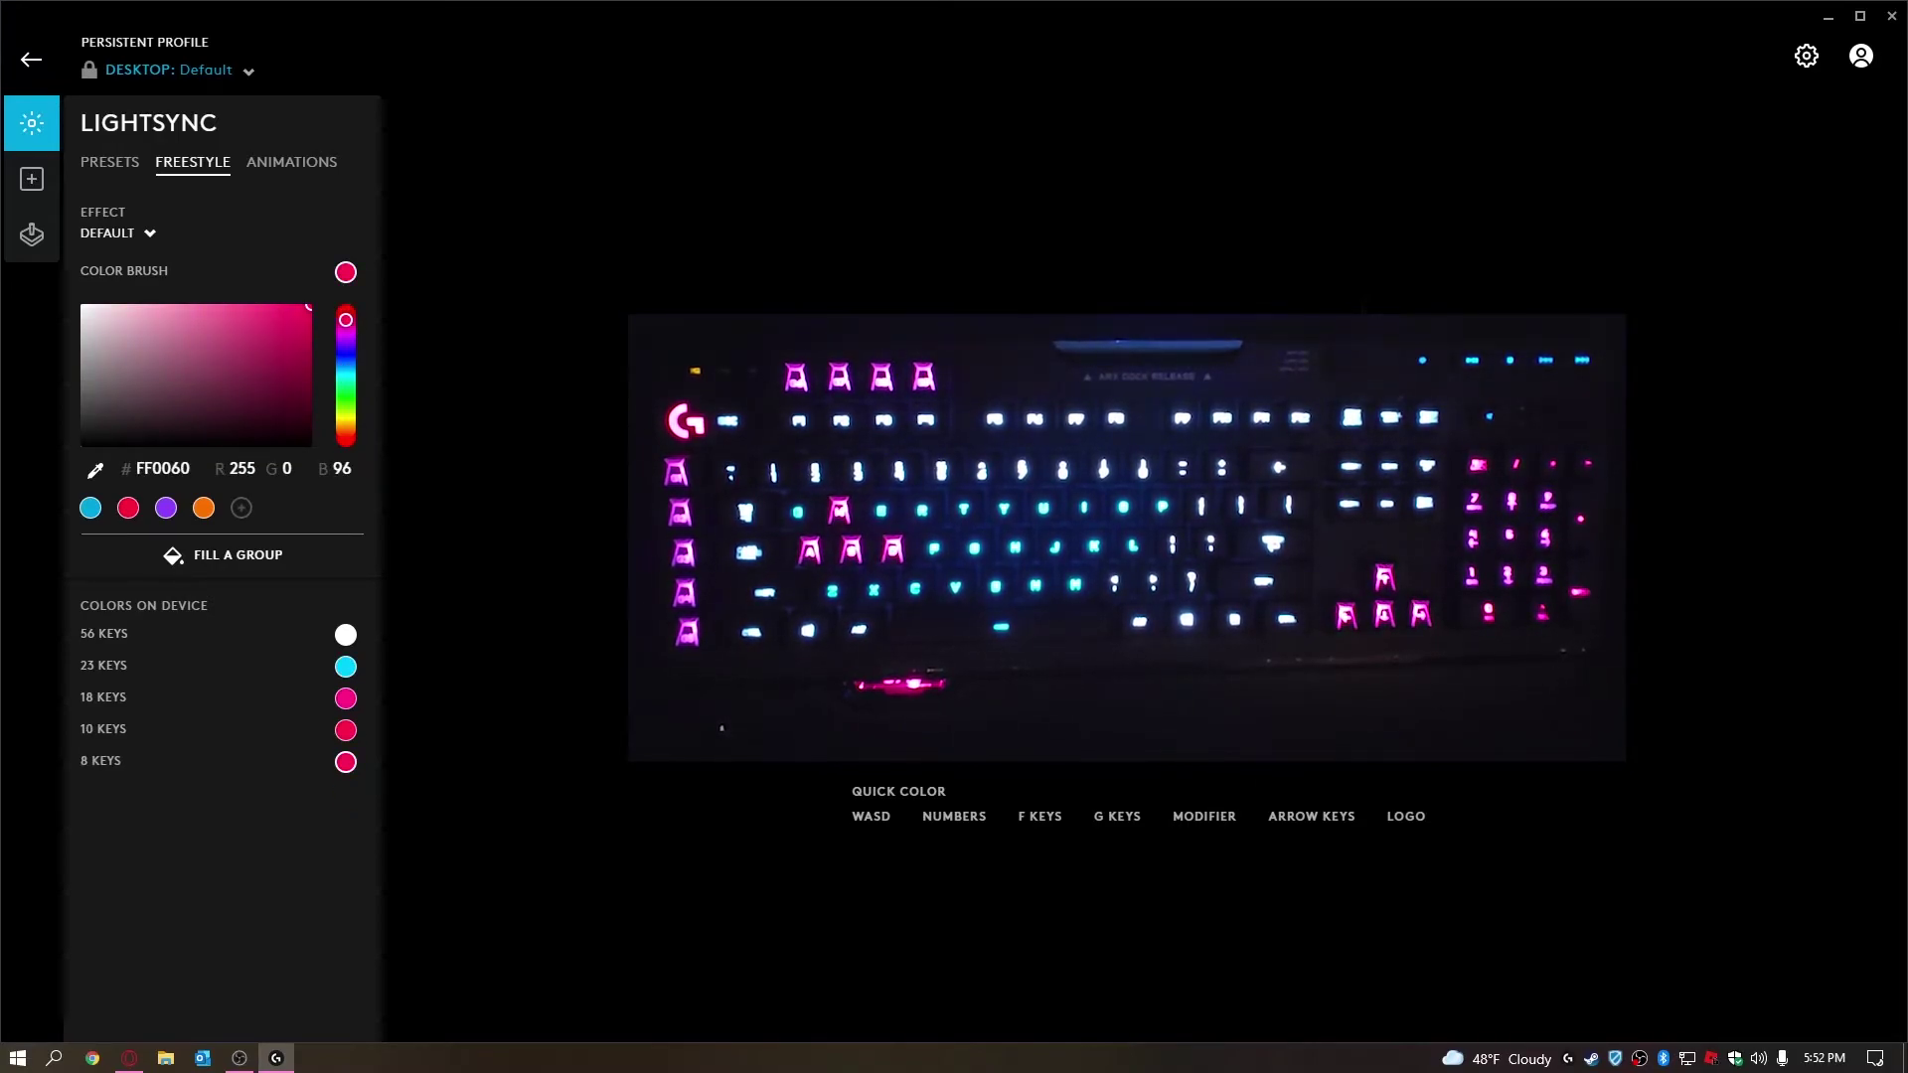
{"action": "left_click", "coordinate": [345, 324]}
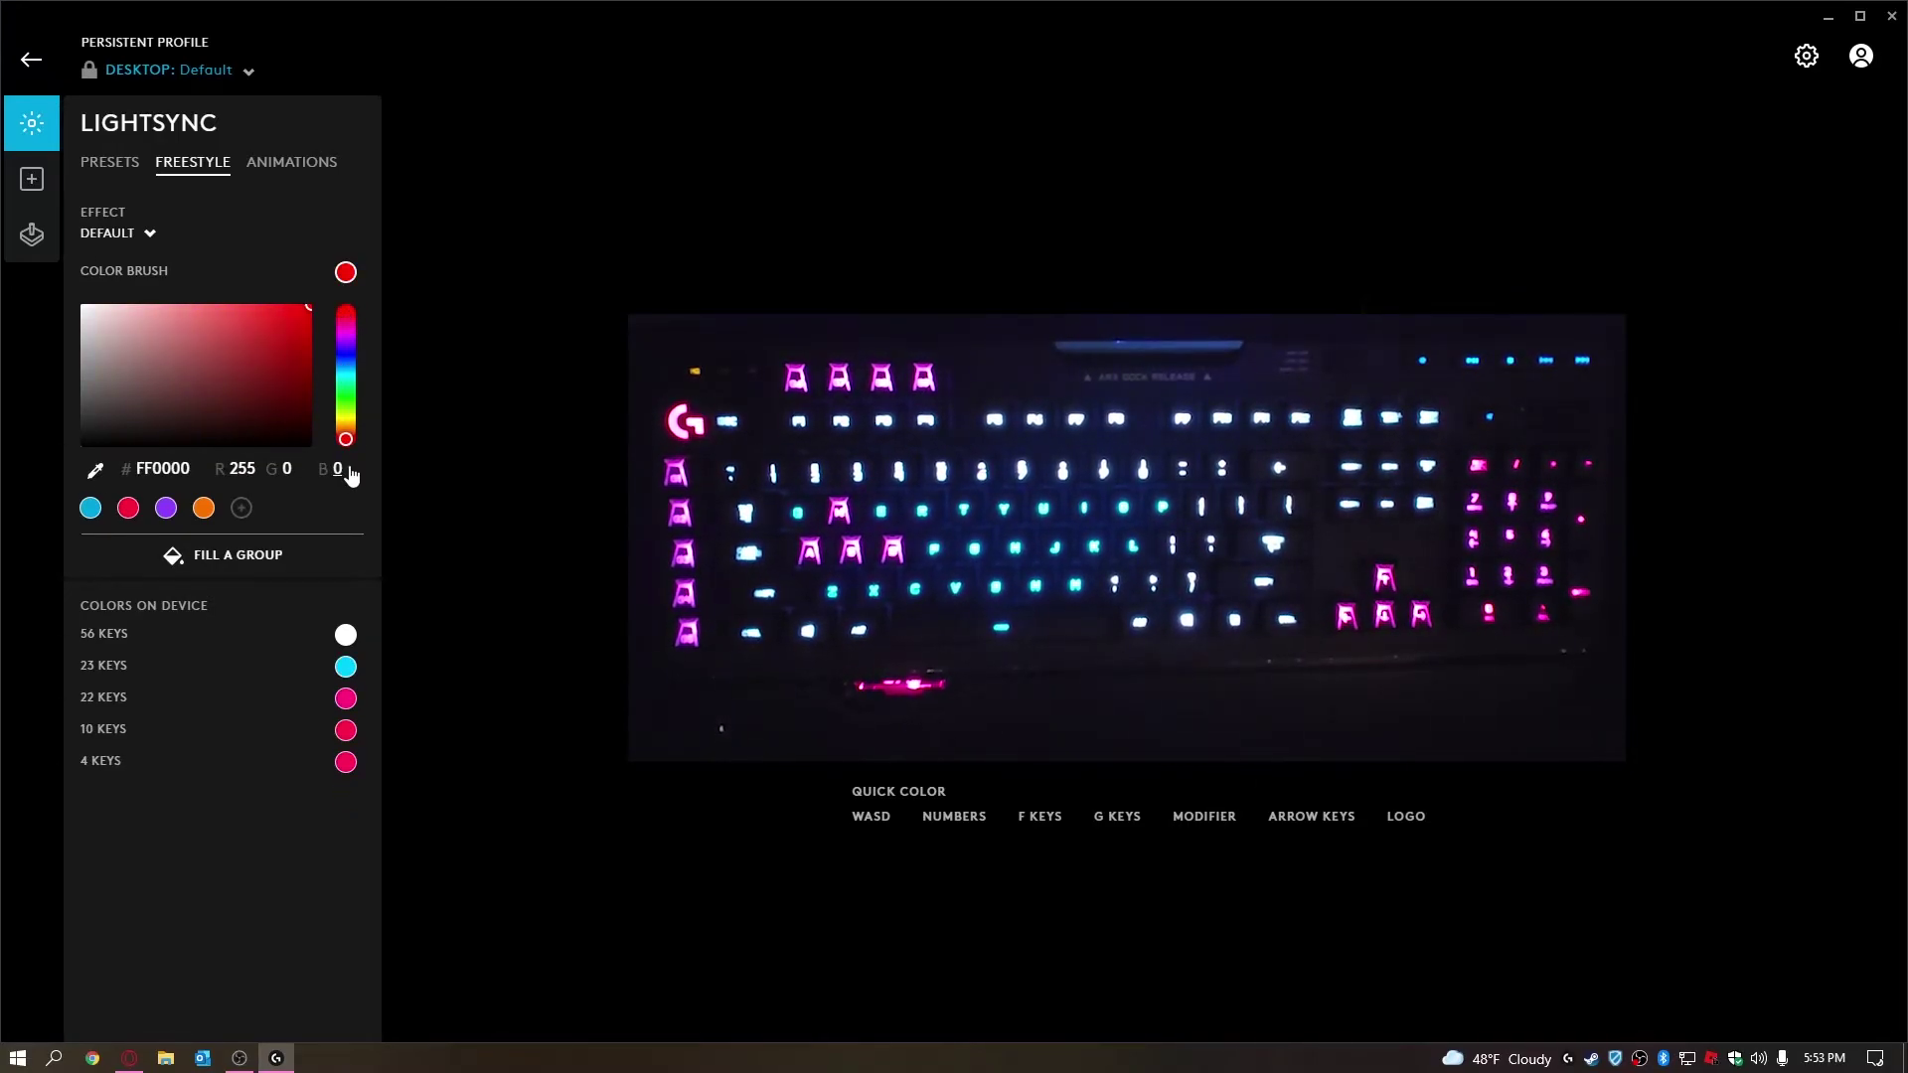
Paint many of the white keys pink and a few keys blue.
{"action": "left_click", "coordinate": [346, 383]}
{"action": "left_click", "coordinate": [345, 359]}
{"action": "left_click", "coordinate": [127, 508]}
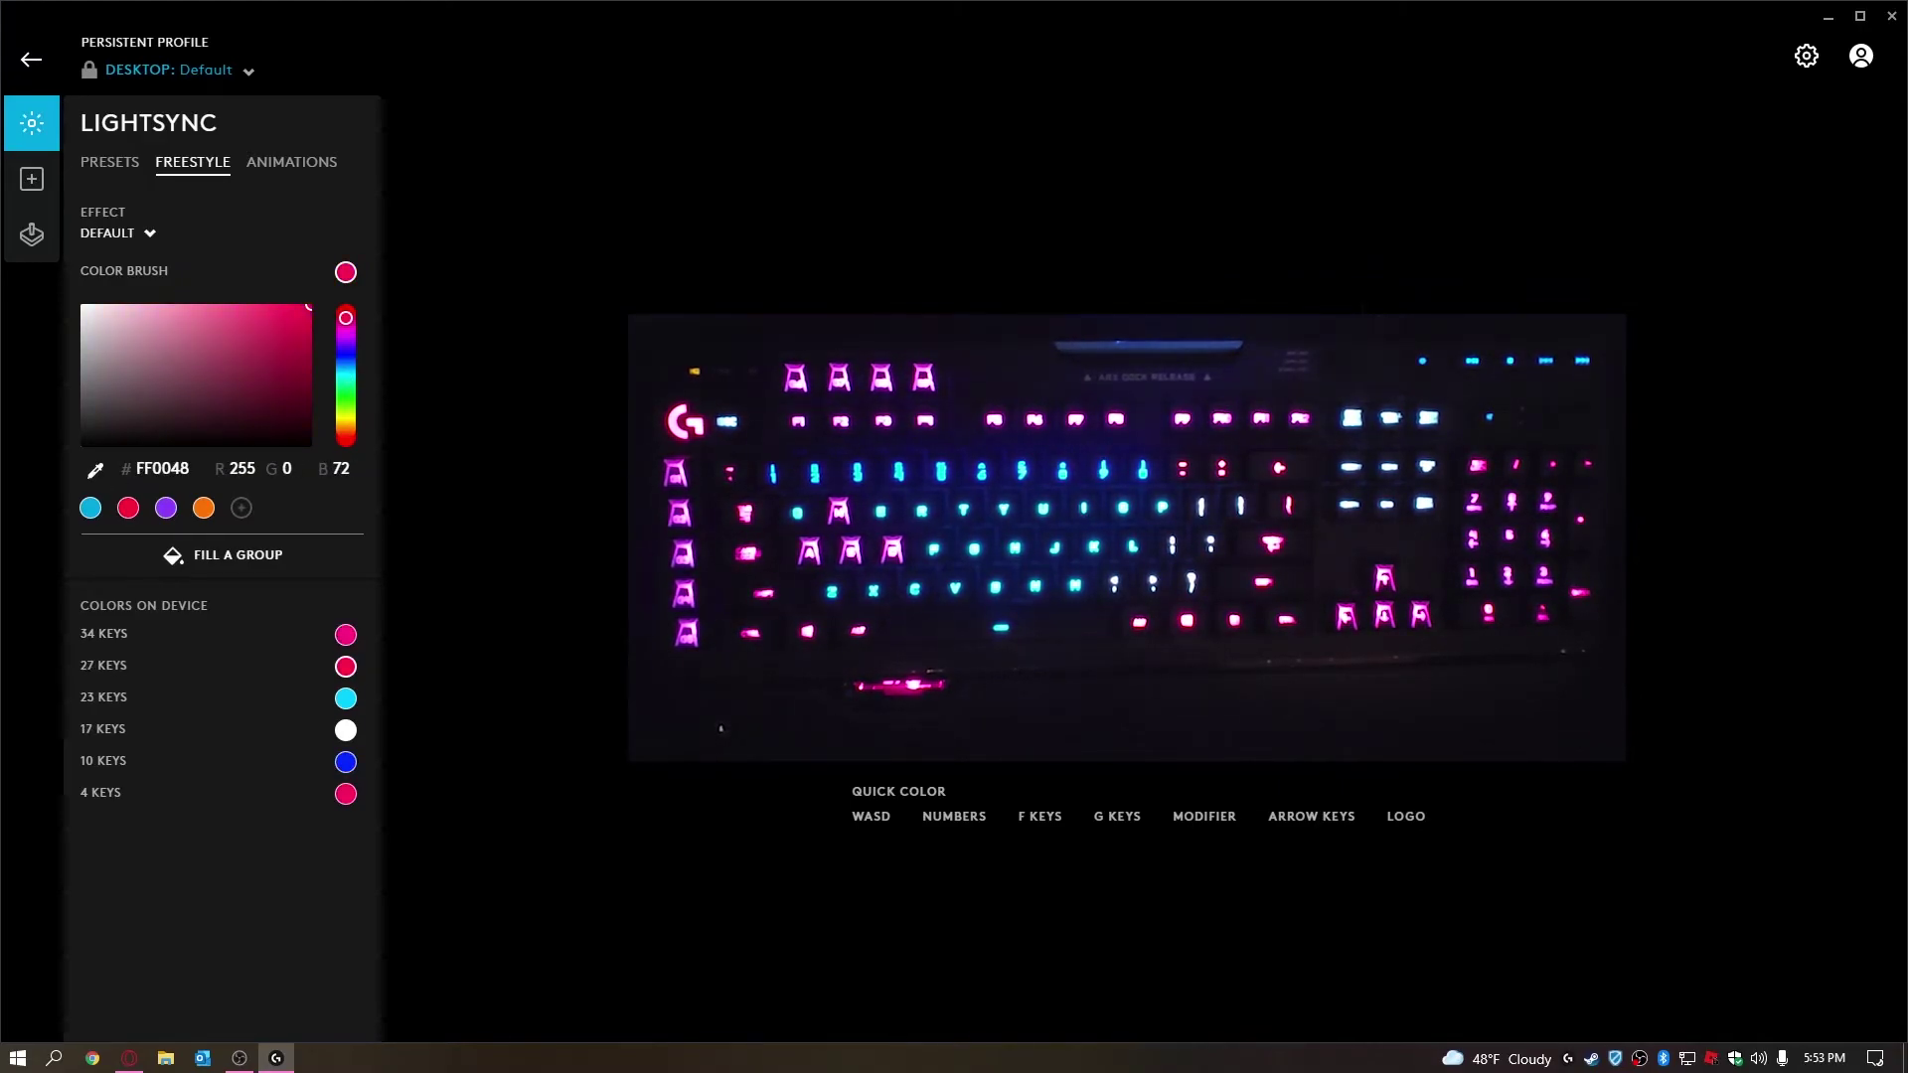
{"action": "left_click", "coordinate": [347, 761]}
{"action": "left_click", "coordinate": [344, 322]}
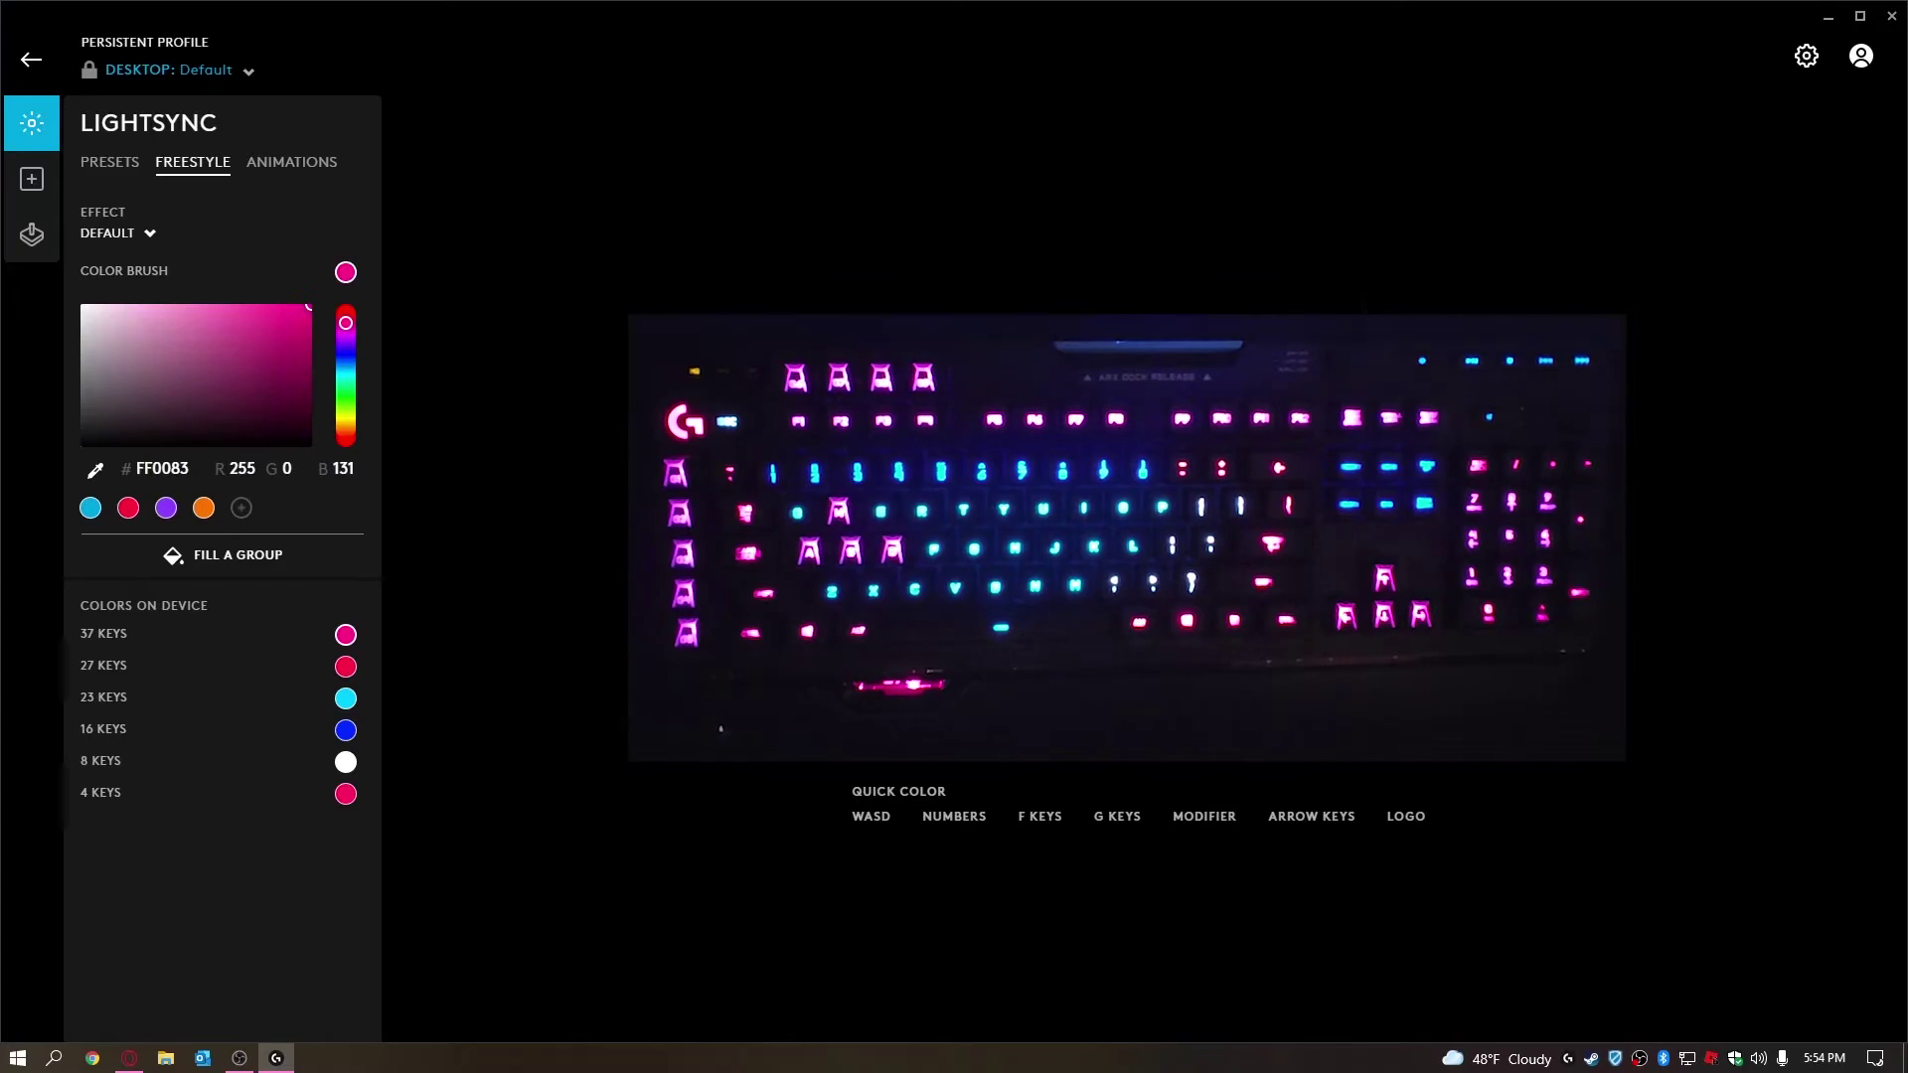
Set the brush colour to hex FF0048.
{"action": "left_click", "coordinate": [156, 468]}
{"action": "type", "text": "FF0048"}
{"action": "key", "text": "Return"}
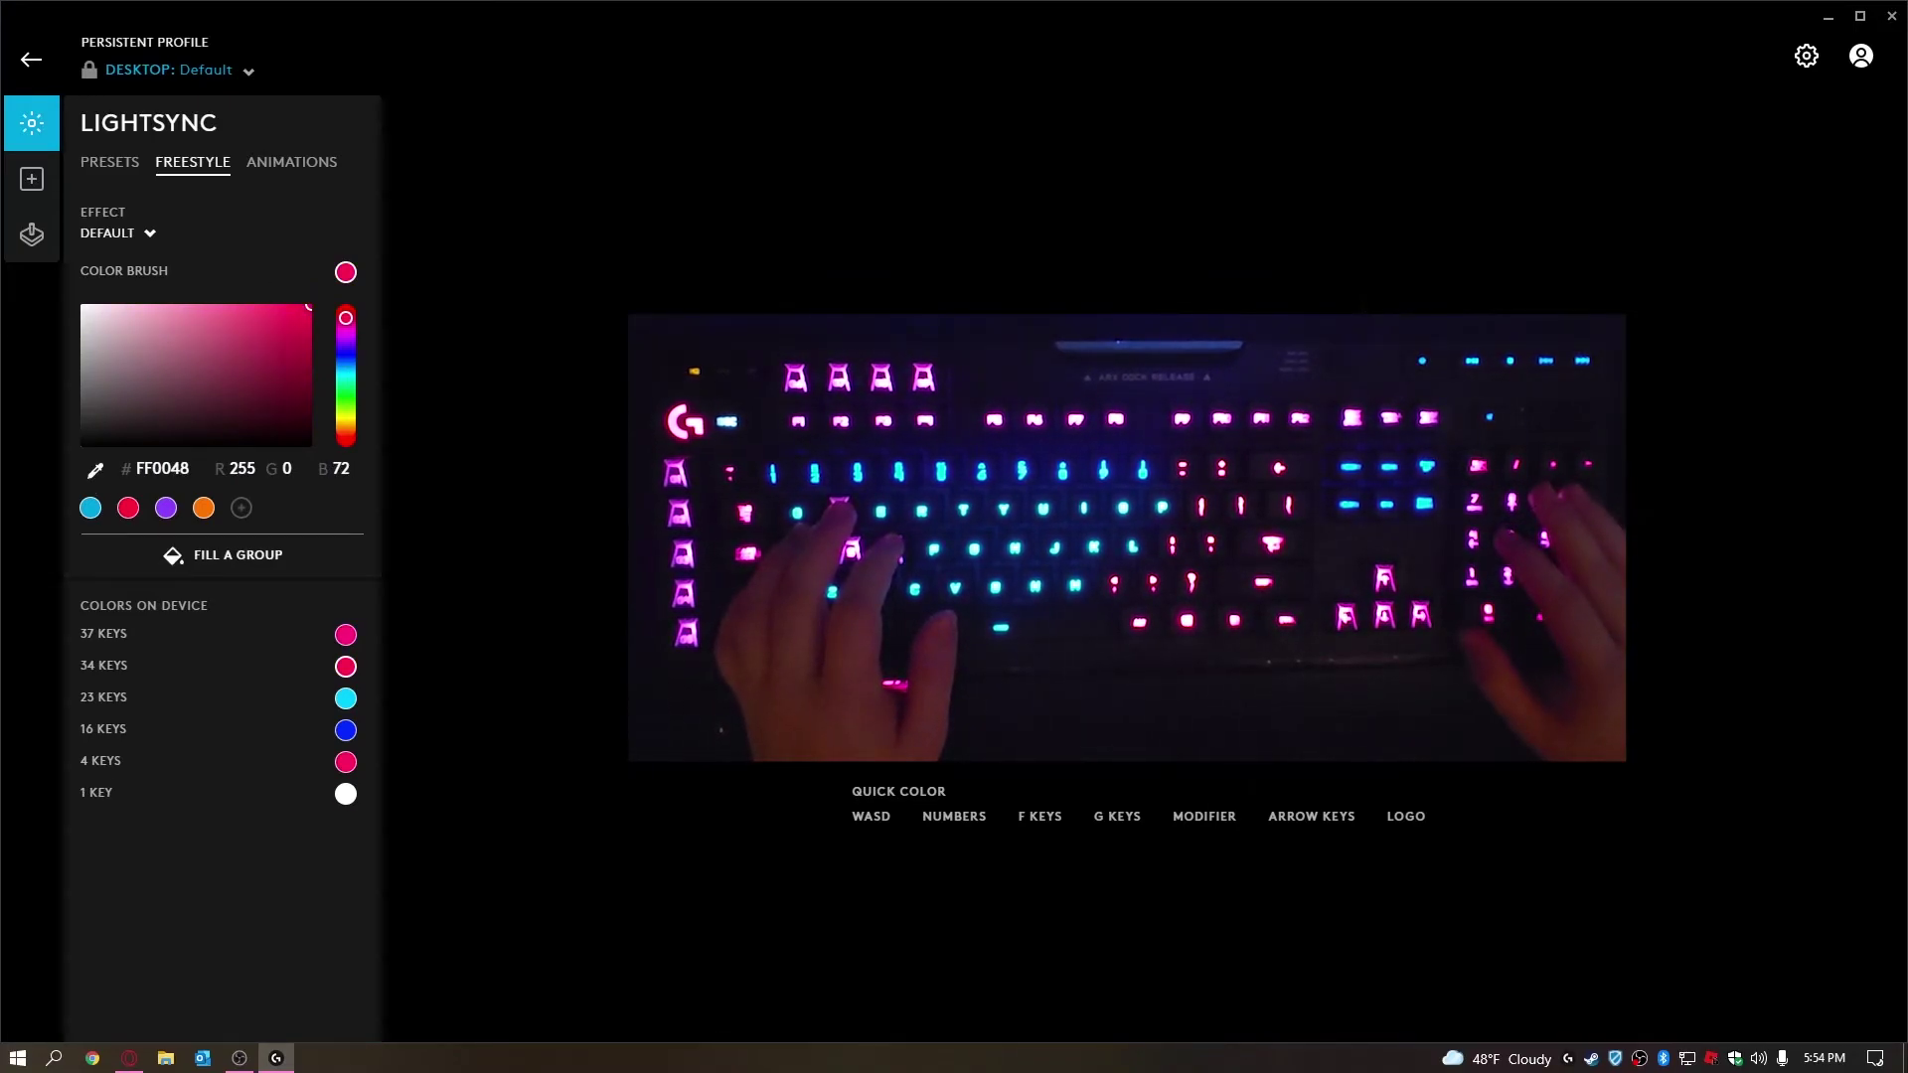